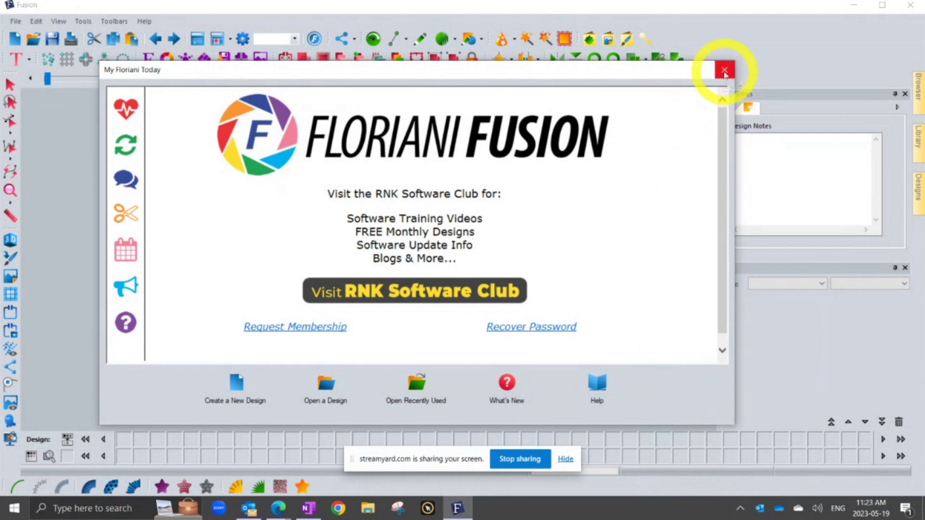
# Close the welcome window and place a default MY TEXT lettering on the canvas.
pyautogui.click(724, 72)
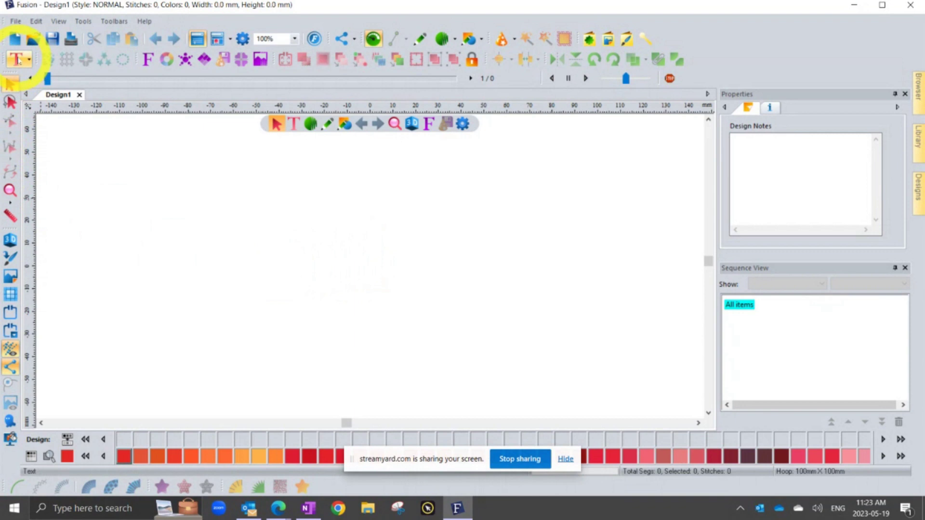
pyautogui.click(13, 59)
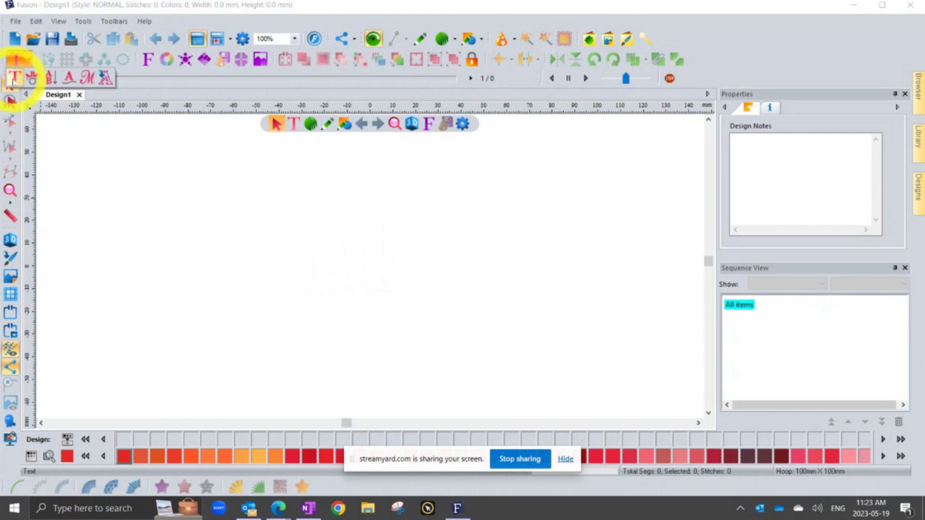
pyautogui.click(15, 77)
pyautogui.click(259, 230)
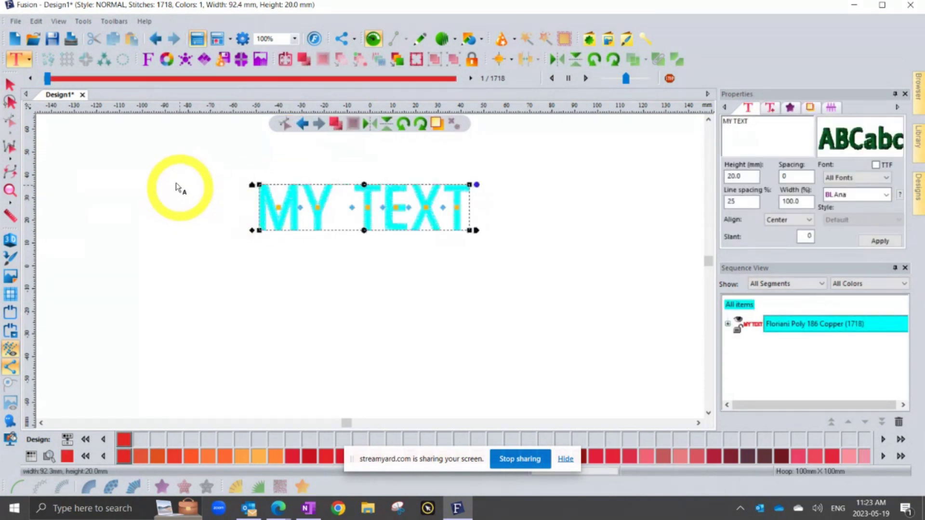
# Select the MY TEXT lettering object with the Select tool.
pyautogui.click(10, 85)
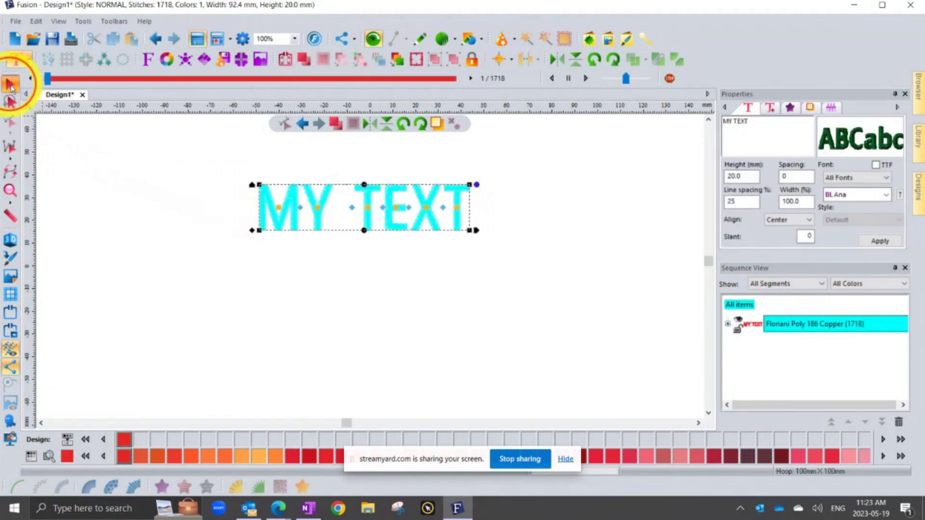
pyautogui.click(391, 196)
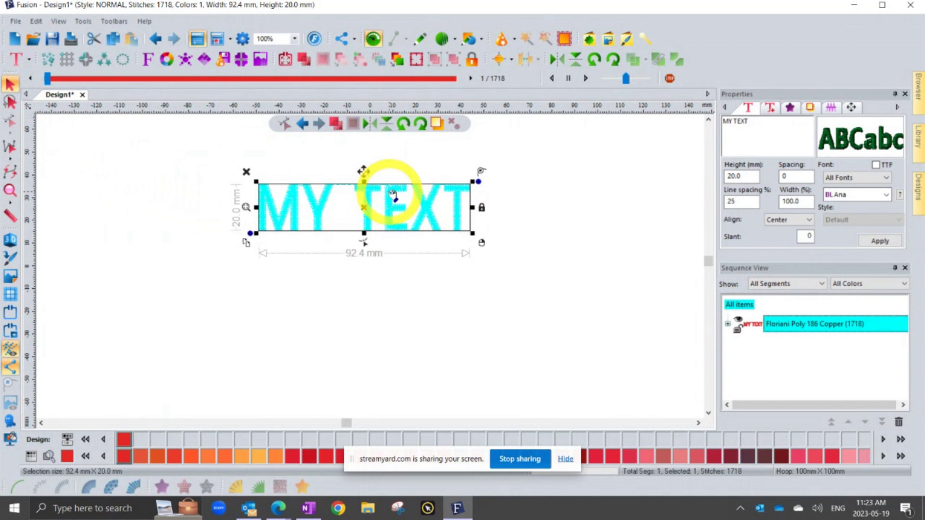
pyautogui.click(522, 212)
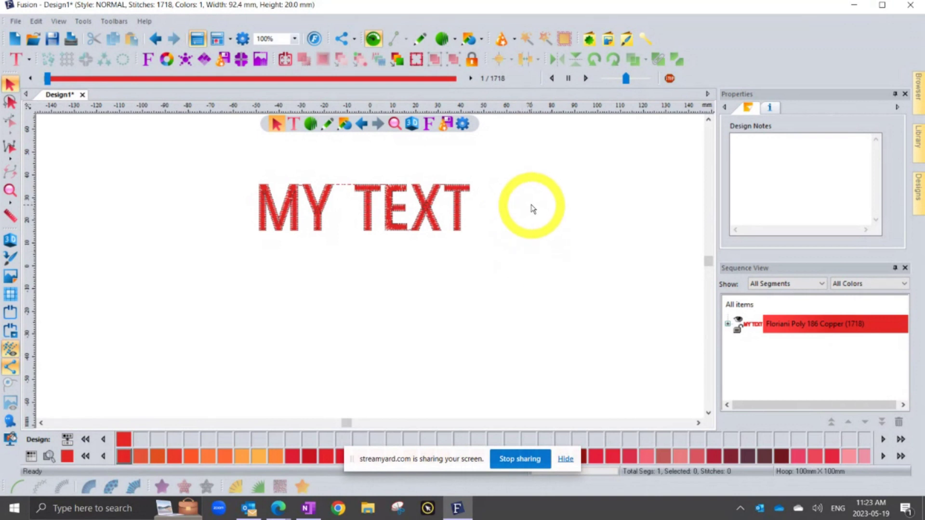
pyautogui.click(431, 202)
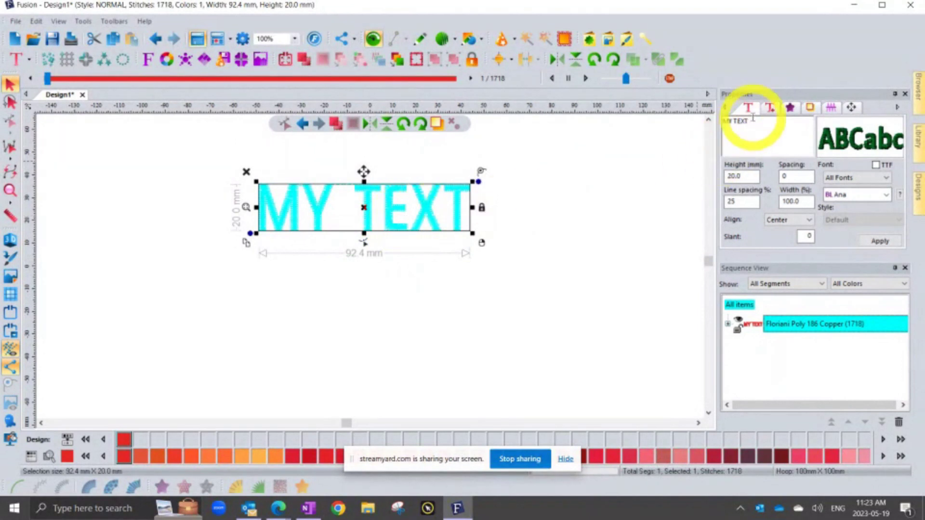
# Replace MY TEXT with the person's first name and keep BL Ana as the font.
pyautogui.moveTo(749, 121); pyautogui.dragTo(723, 121)
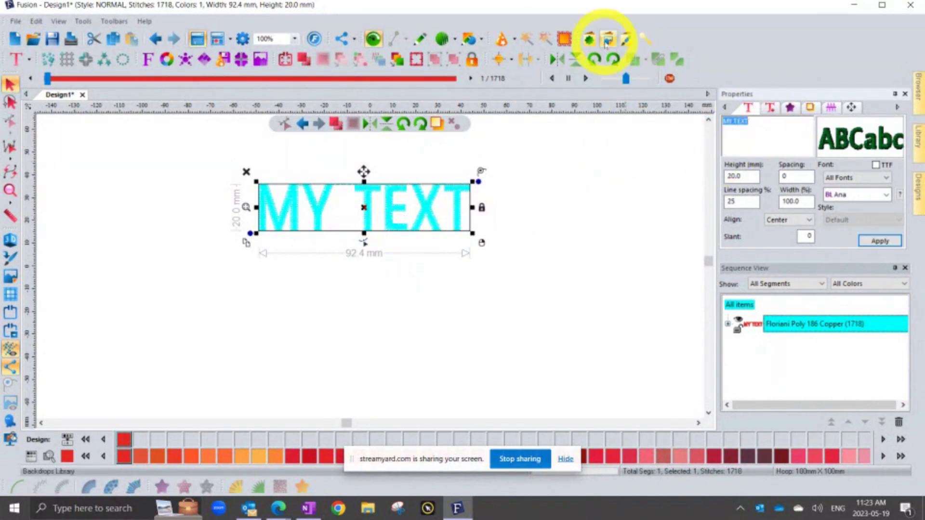
pyautogui.write('Trevor')
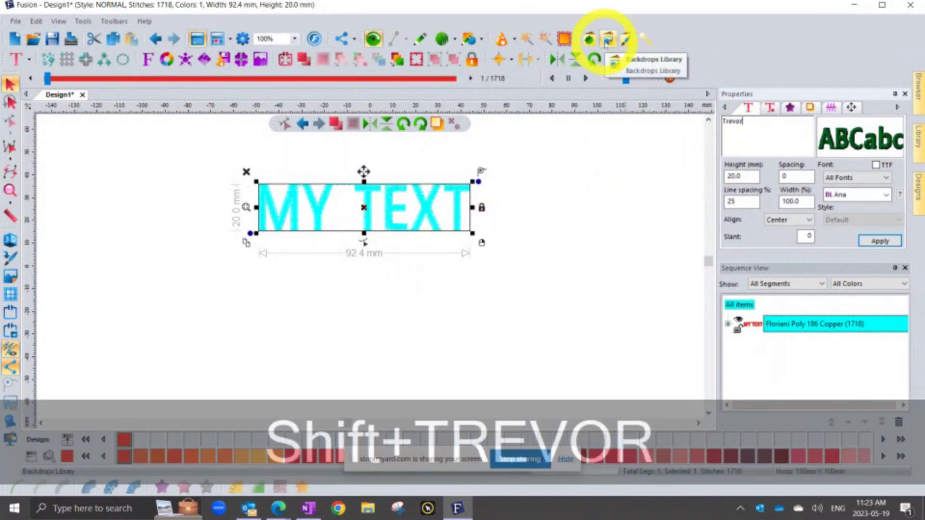
pyautogui.click(880, 241)
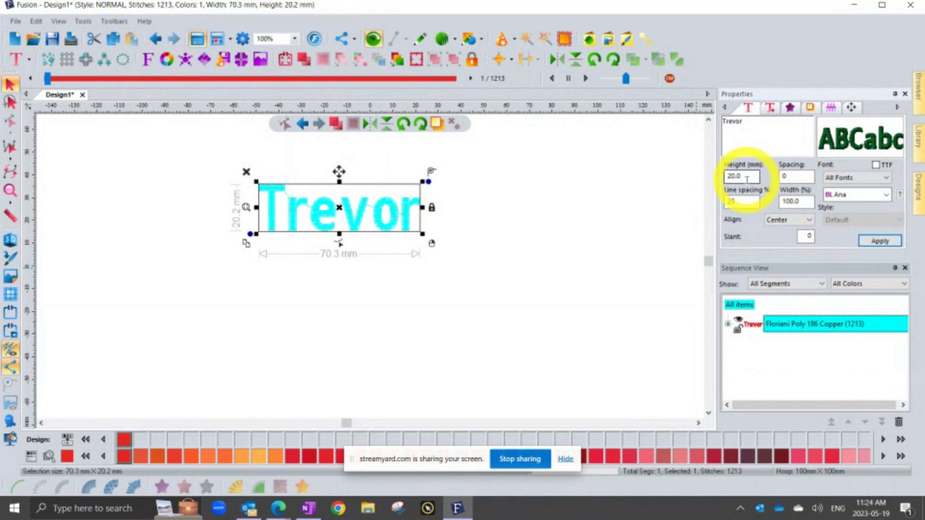
pyautogui.click(850, 195)
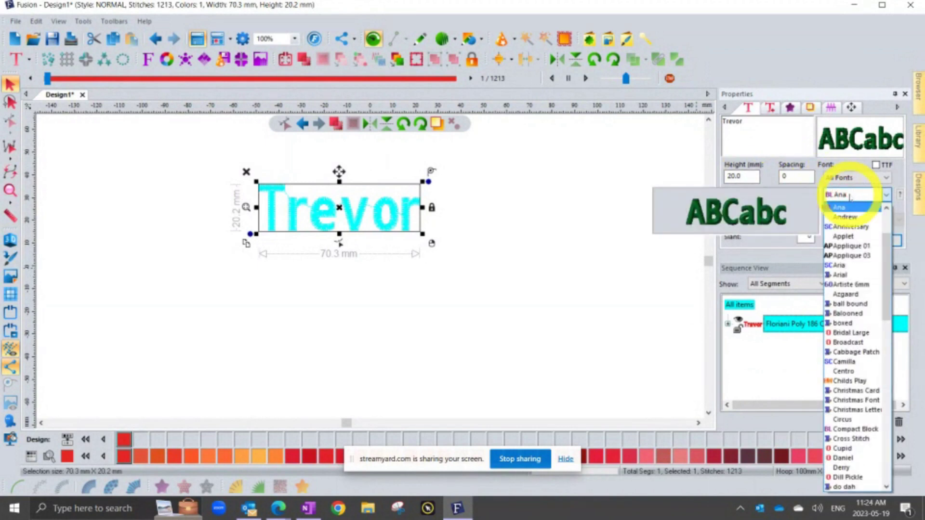
pyautogui.click(851, 197)
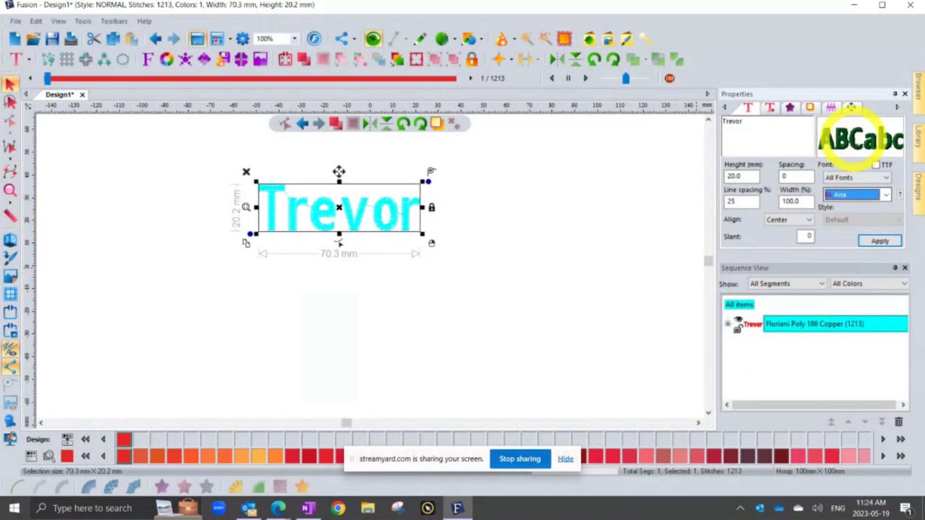
pyautogui.moveTo(845, 146)
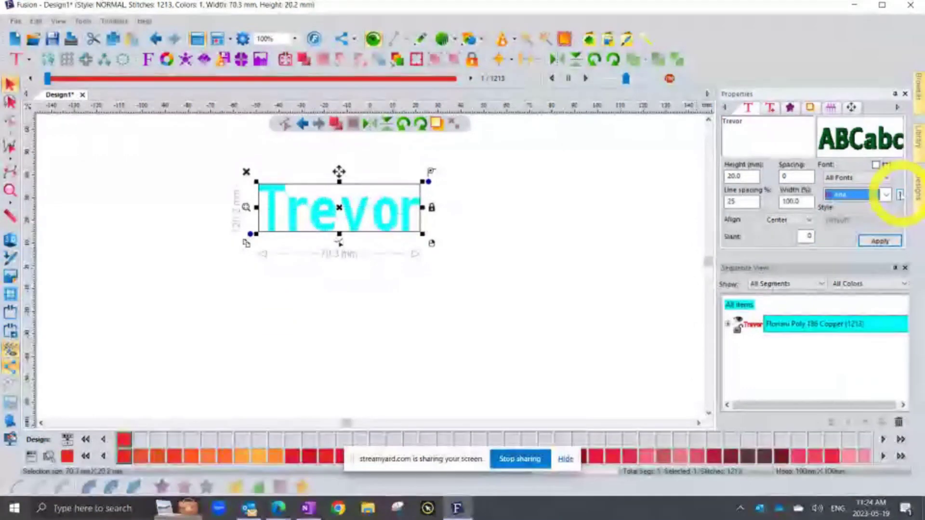
pyautogui.click(899, 195)
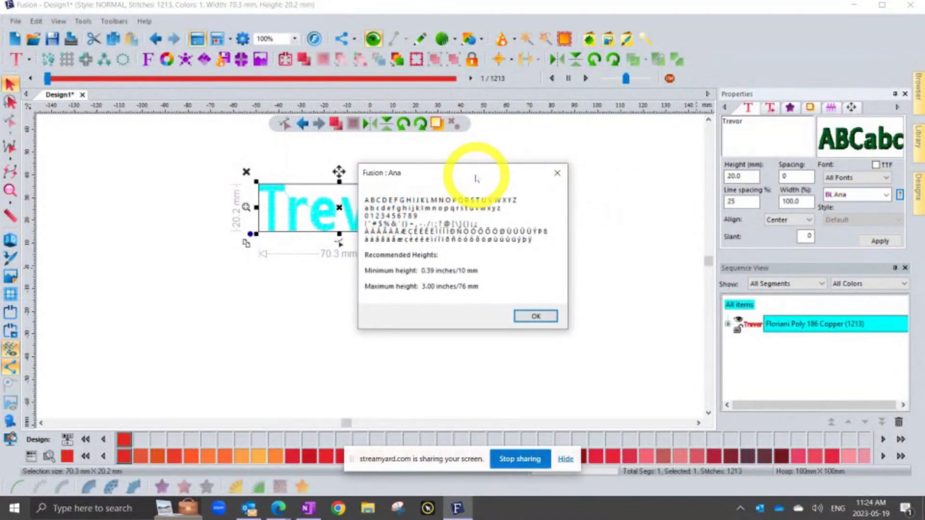
pyautogui.moveTo(476, 178); pyautogui.dragTo(563, 169)
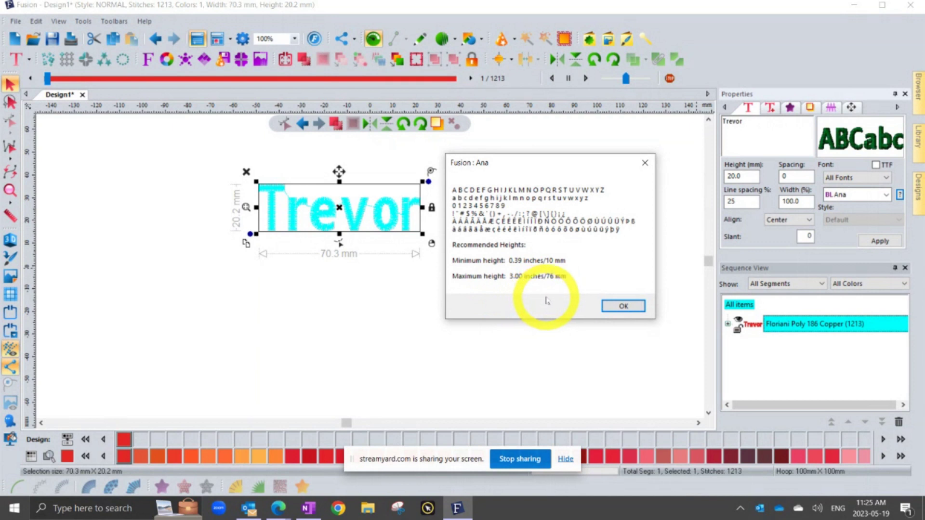
pyautogui.click(622, 309)
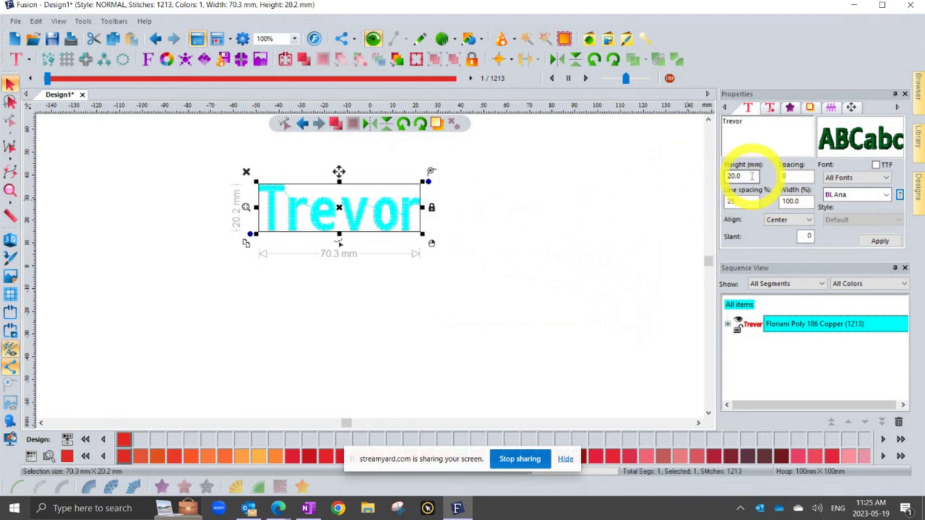
# Switch the ruler's measurement units to inches.
pyautogui.rightClick(381, 111)
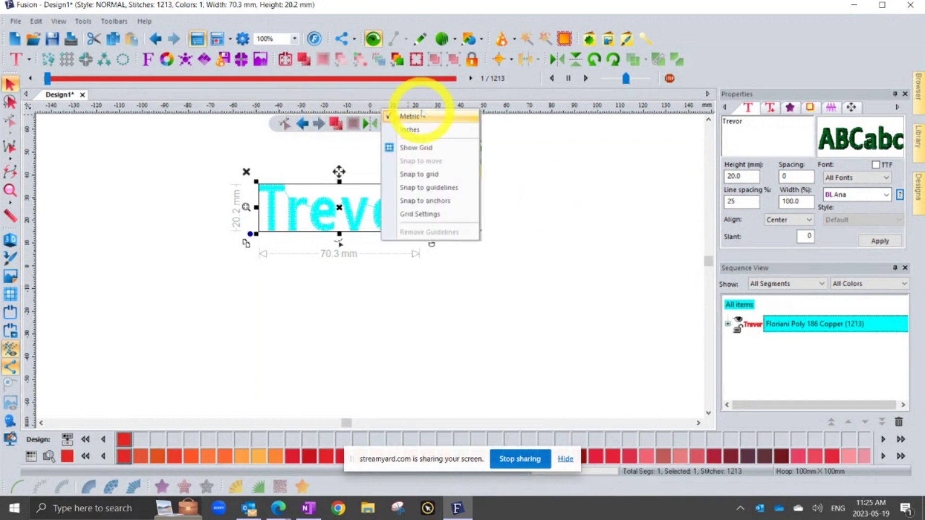
pyautogui.click(423, 131)
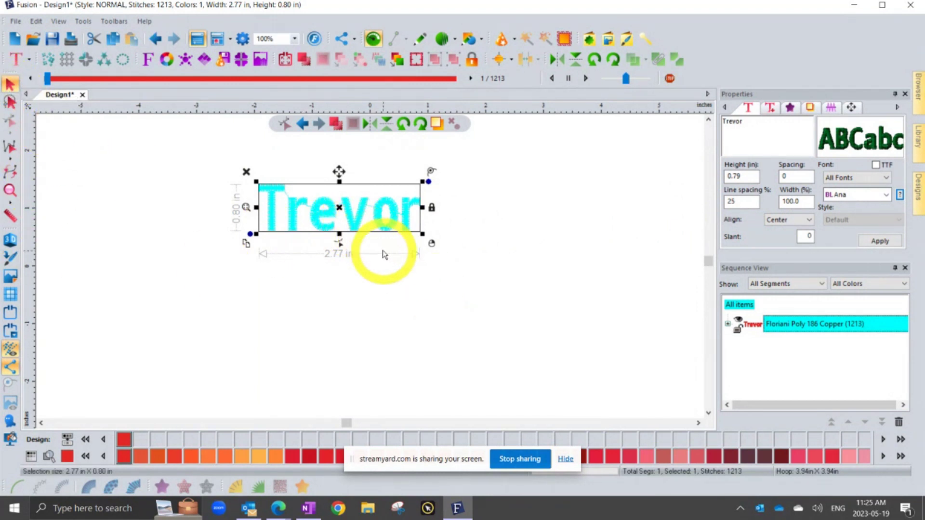
# Zoom to 800% and toggle 3D stitches and stitch points to inspect the stitches.
pyautogui.click(372, 301)
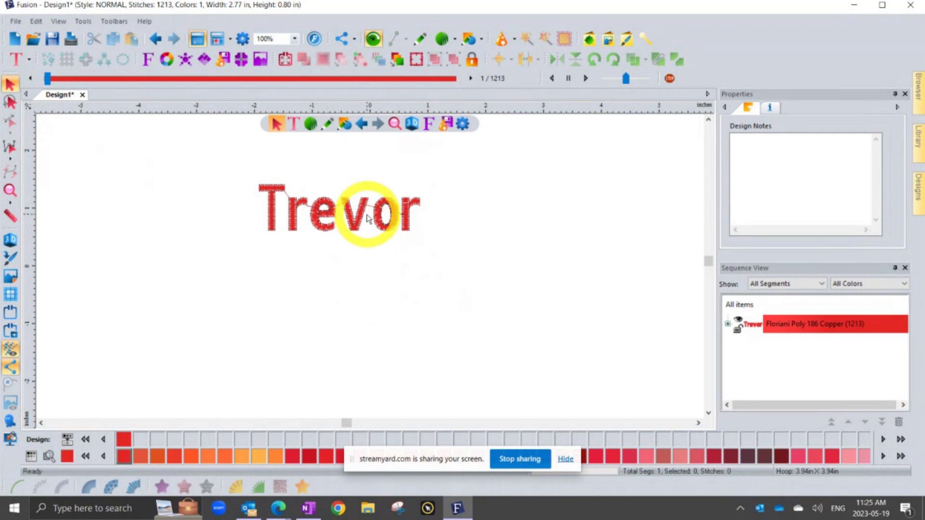
pyautogui.scroll(1, 368, 212)
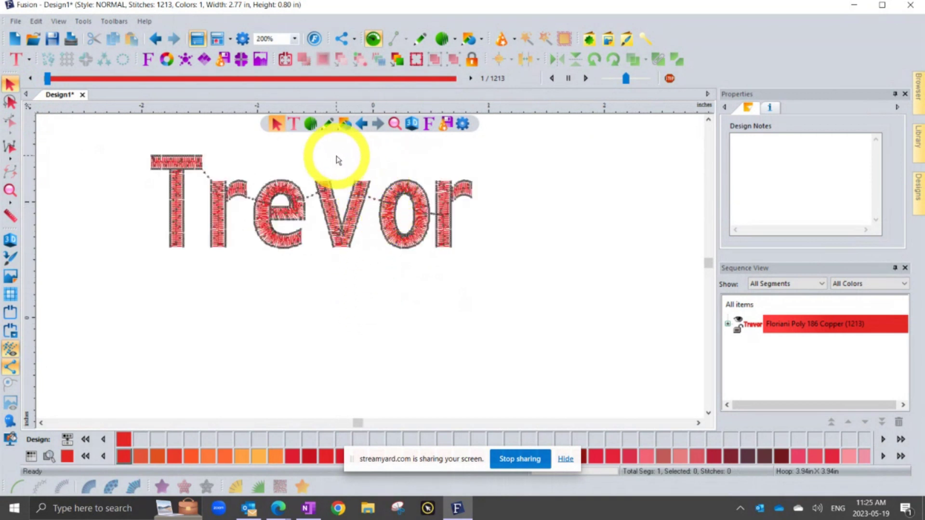
pyautogui.scroll(2, 337, 159)
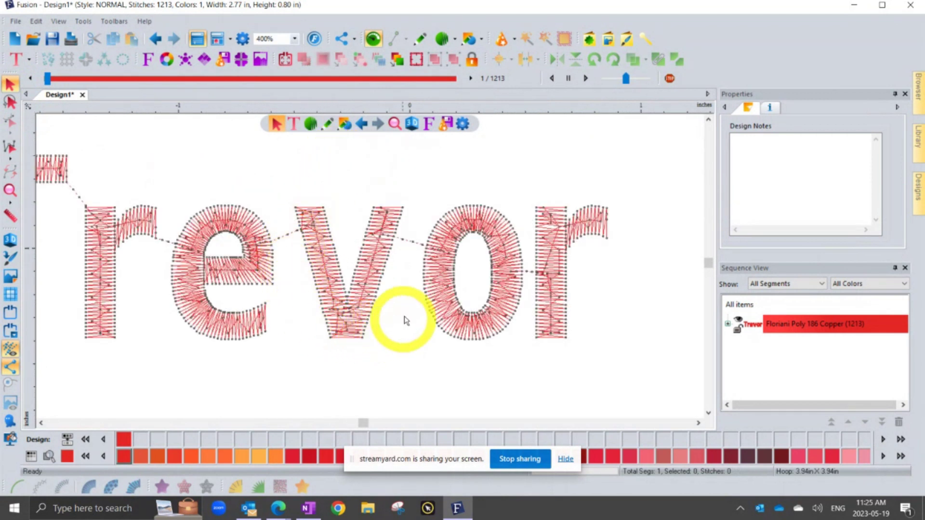
pyautogui.scroll(2, 351, 266)
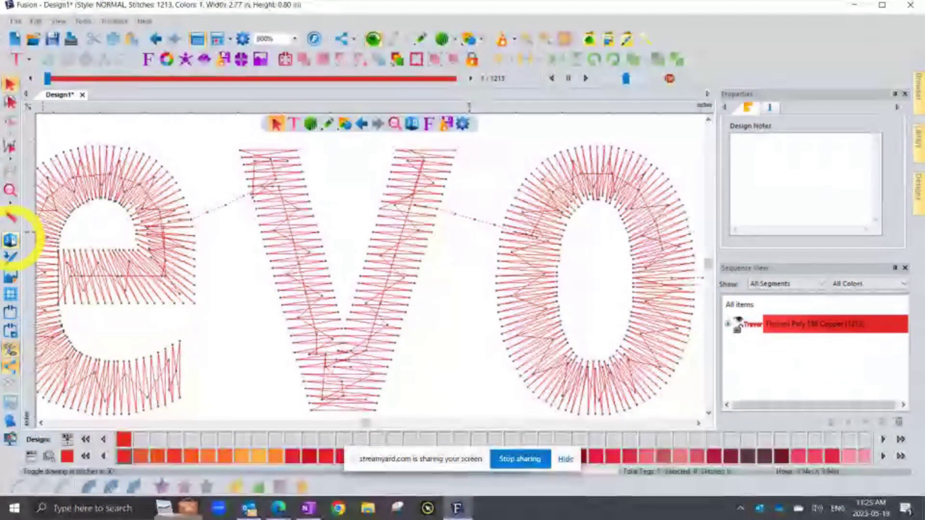
pyautogui.click(12, 240)
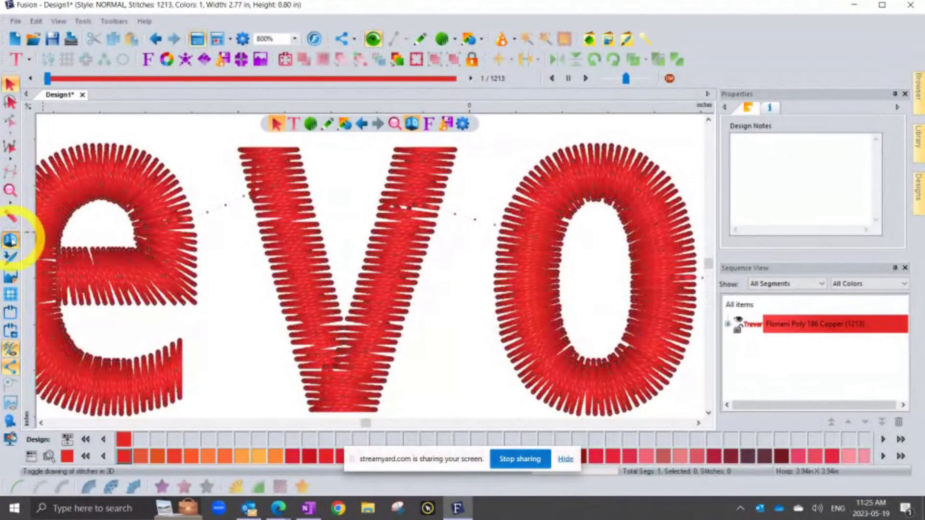
pyautogui.click(10, 367)
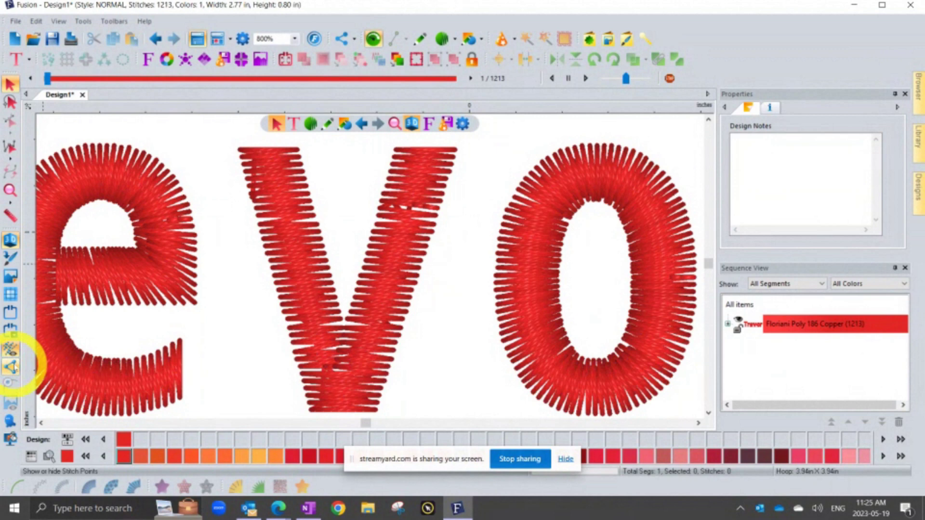
pyautogui.click(12, 240)
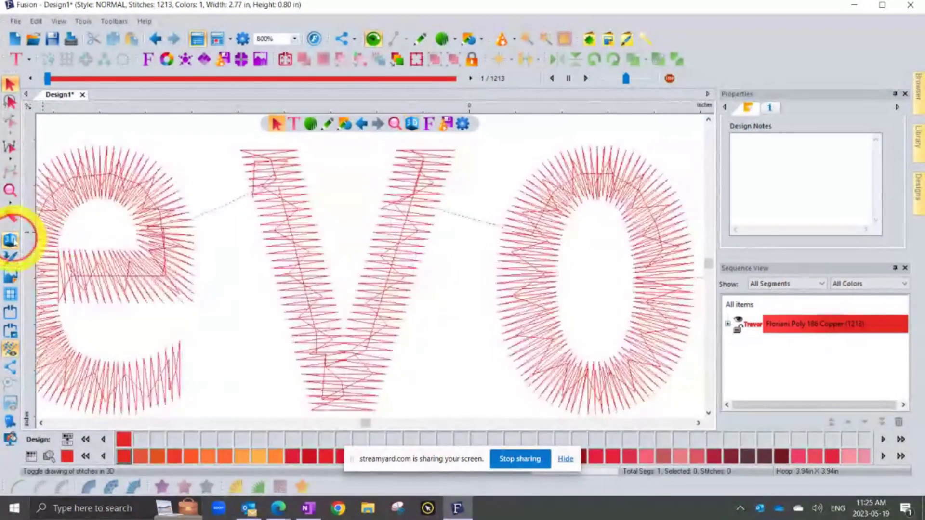
pyautogui.click(11, 367)
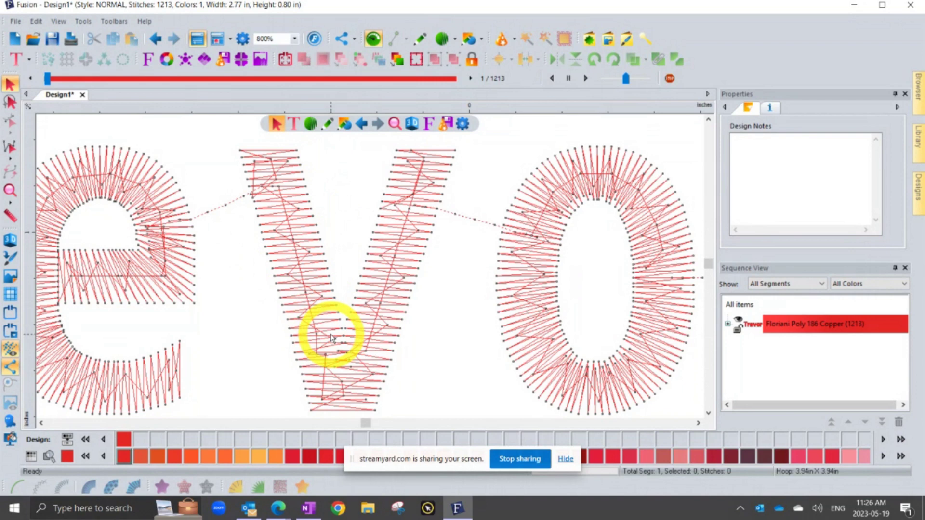
# Turn on contour underlay for the lettering and apply it.
pyautogui.click(306, 190)
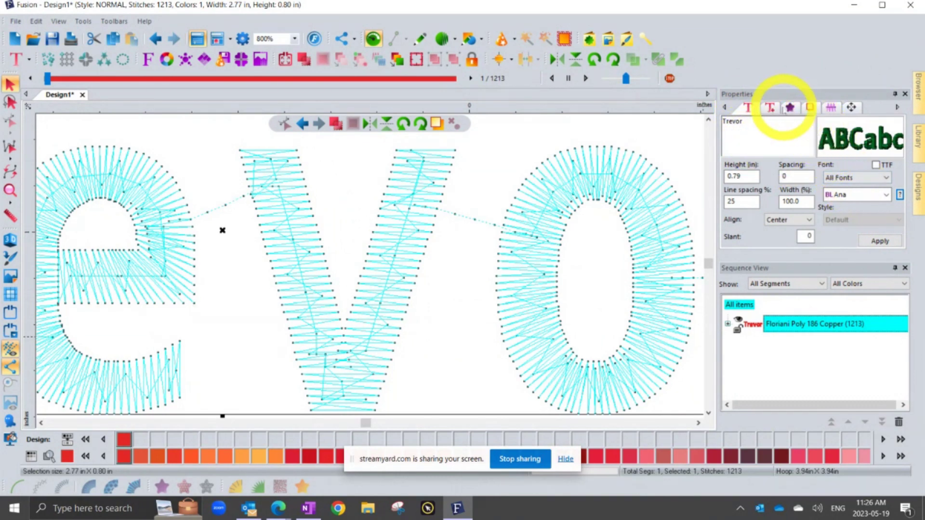
pyautogui.click(789, 108)
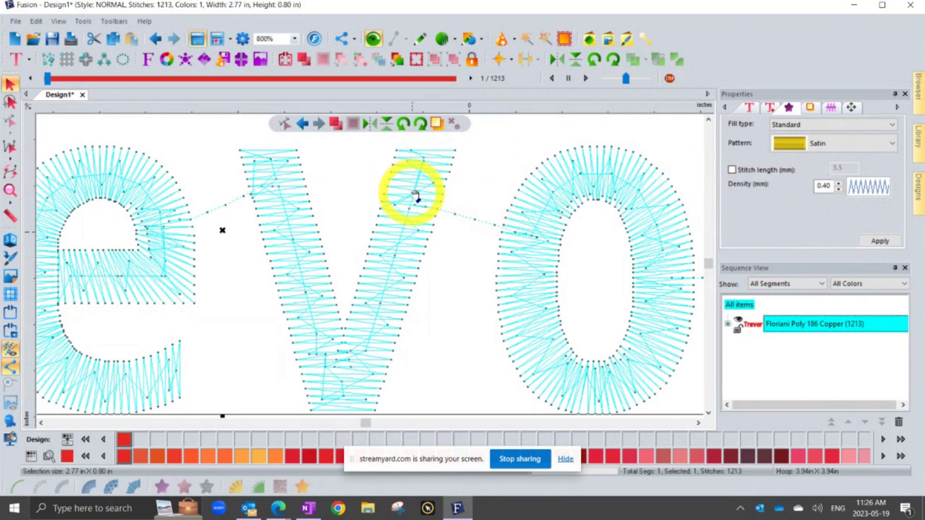
pyautogui.click(810, 108)
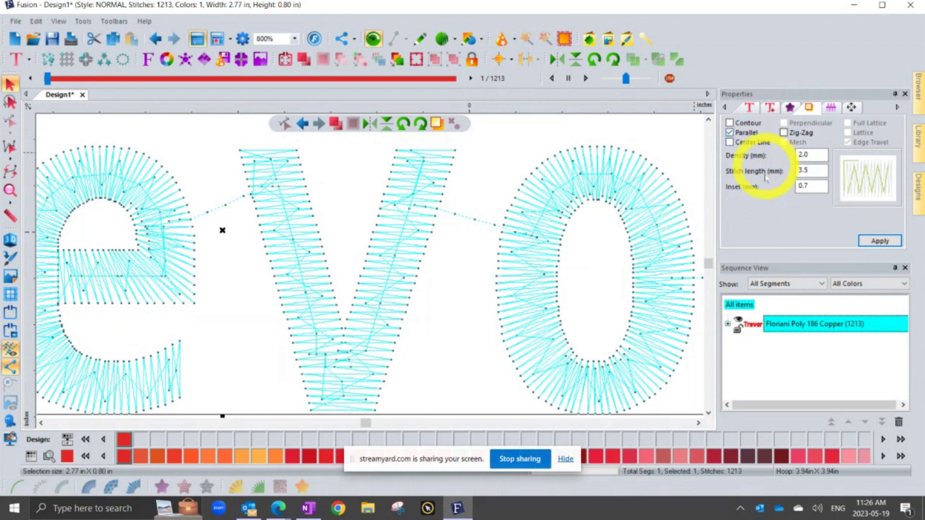
pyautogui.click(748, 109)
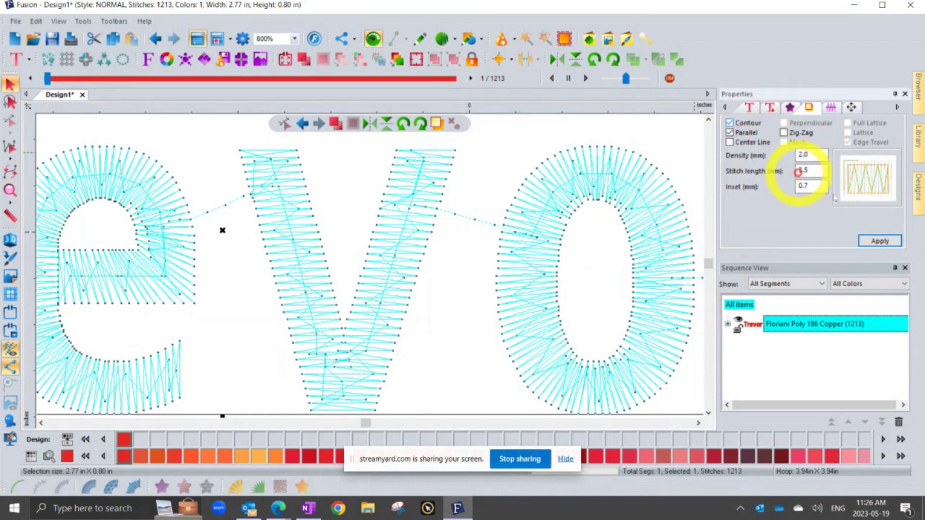
pyautogui.click(885, 241)
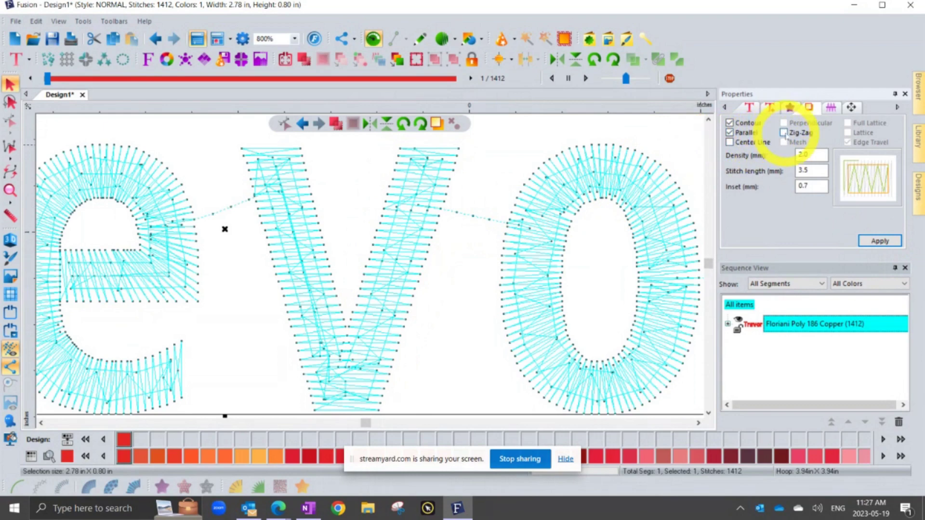
# Add zig-zag underlay, turn off parallel, and apply for 1537 stitches.
pyautogui.click(783, 133)
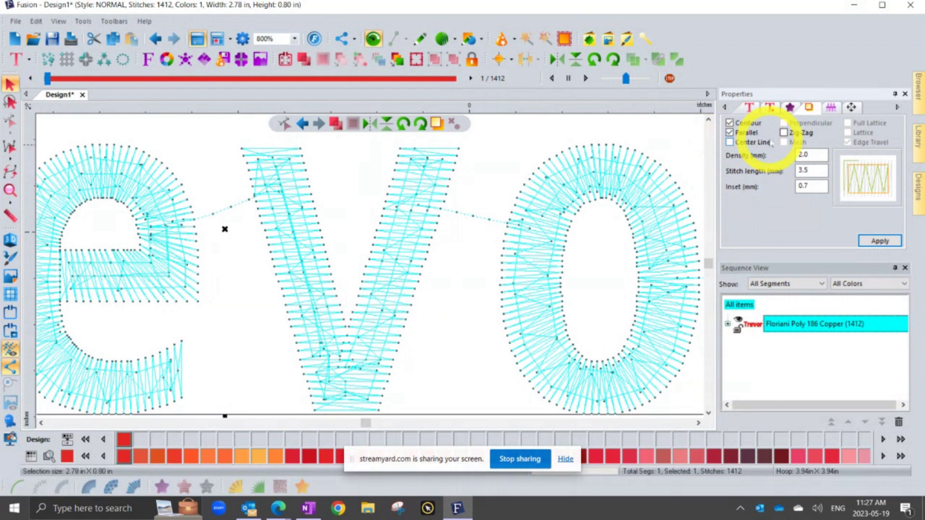
pyautogui.click(783, 133)
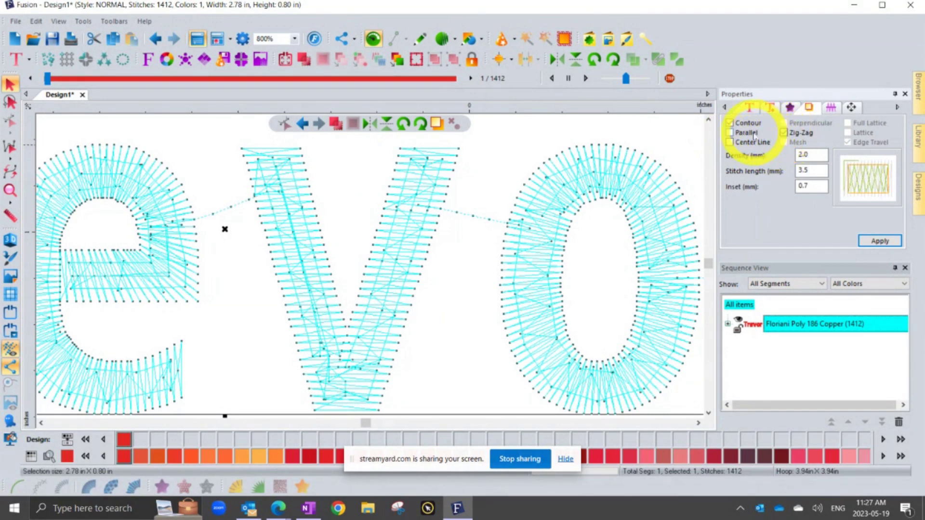
pyautogui.click(729, 133)
pyautogui.click(729, 133)
pyautogui.click(783, 133)
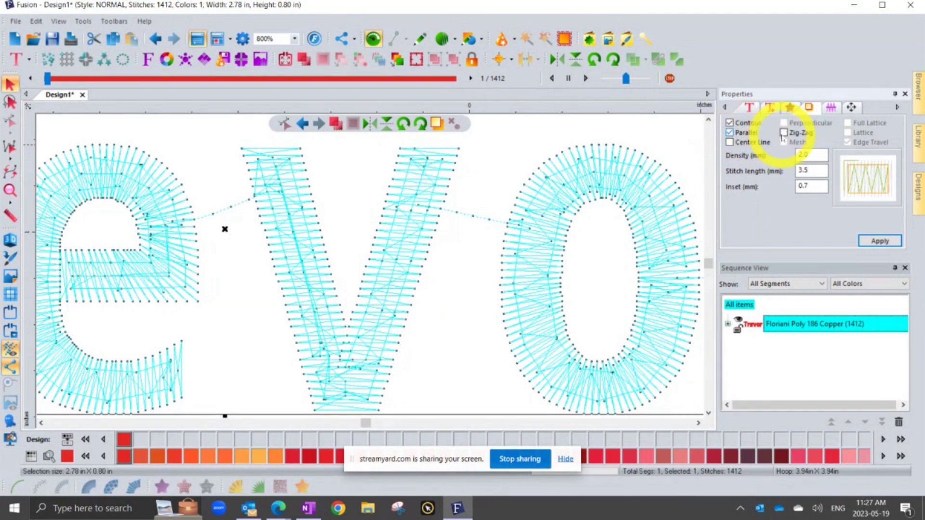
pyautogui.click(784, 133)
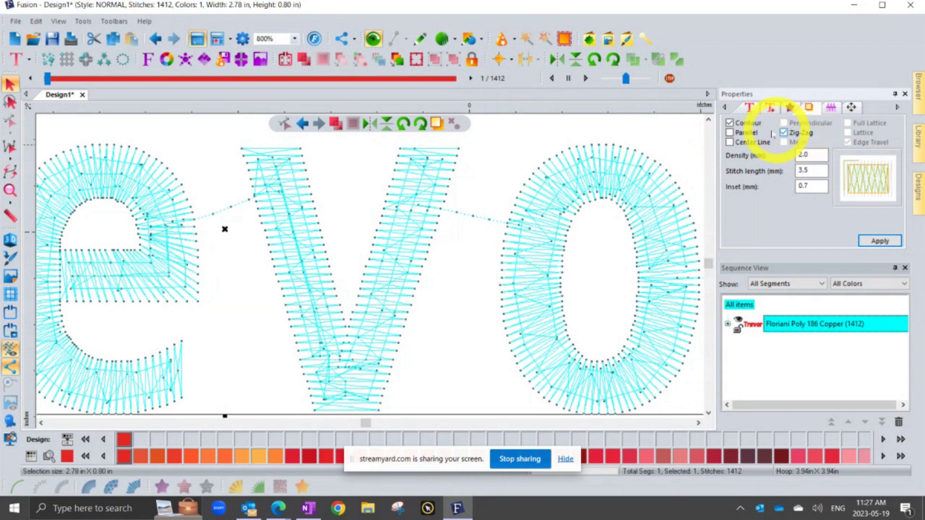
pyautogui.click(733, 132)
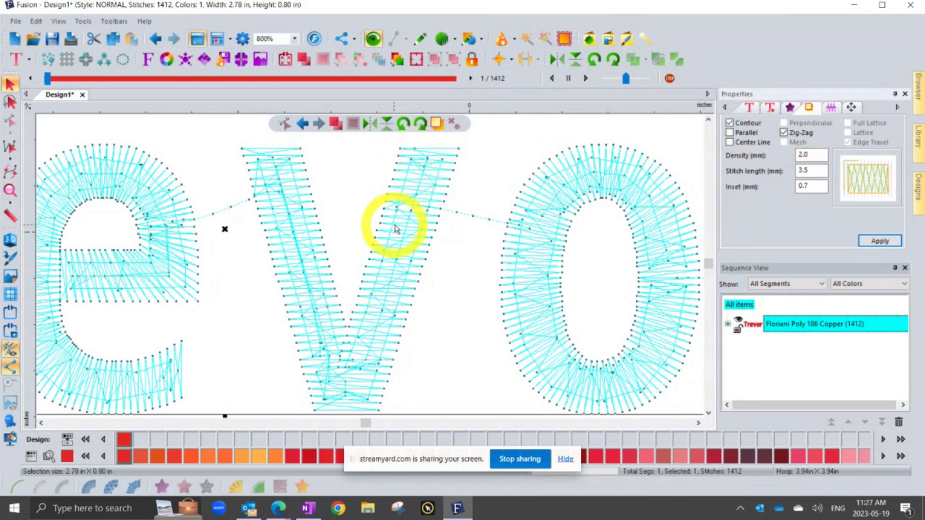
pyautogui.click(879, 241)
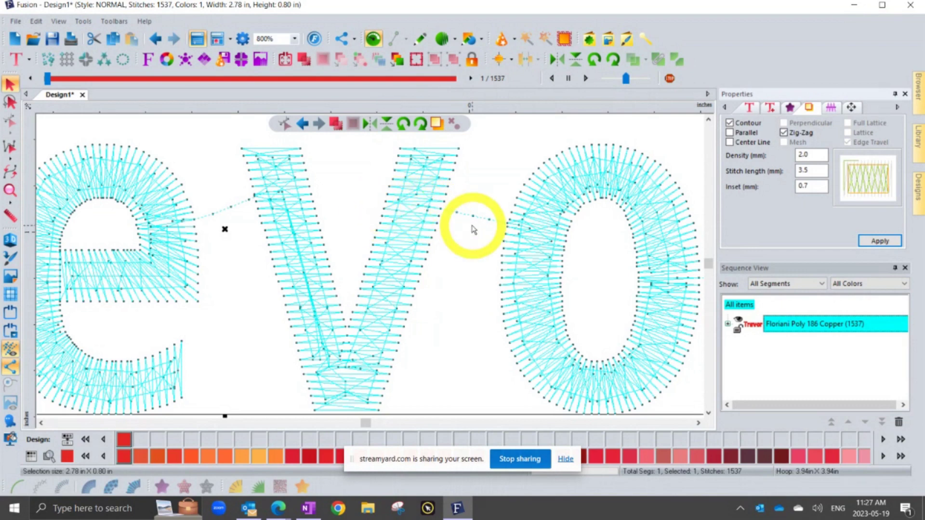
# Set the lettering height to 0.40 in, making it 1.61 in × 0.41 in.
pyautogui.scroll(-2, 394, 236)
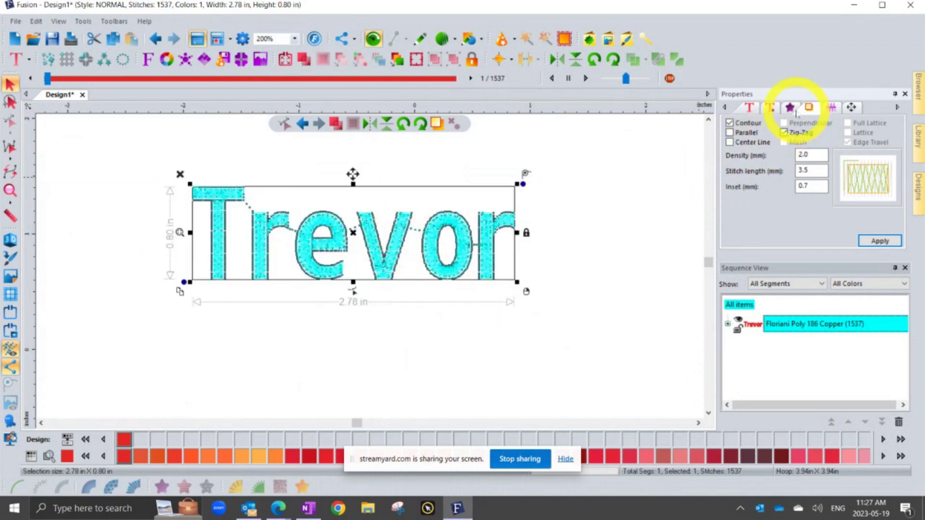
pyautogui.click(748, 111)
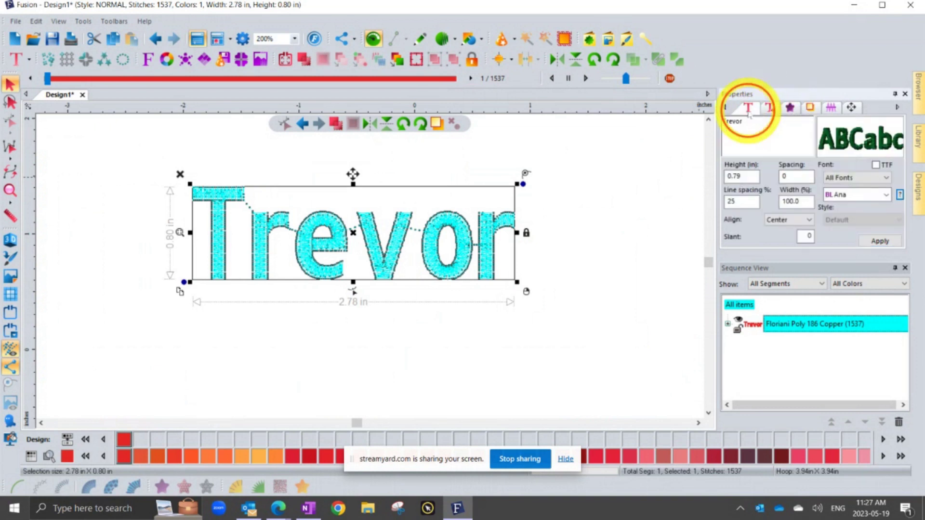
pyautogui.doubleClick(740, 176)
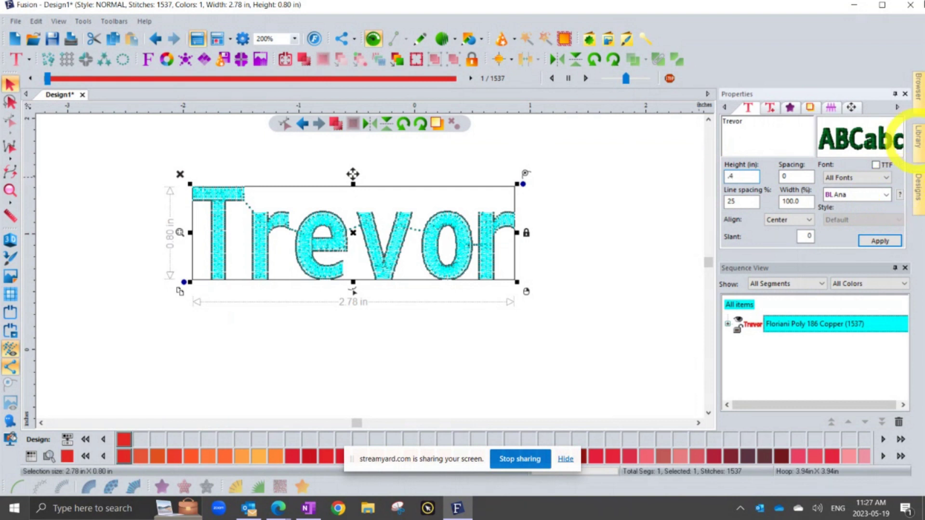
pyautogui.click(880, 241)
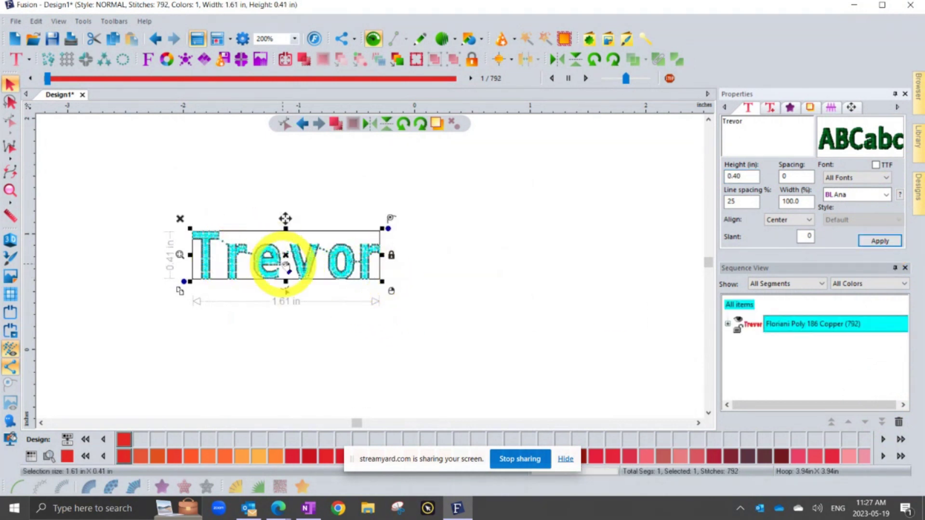
pyautogui.scroll(2, 280, 260)
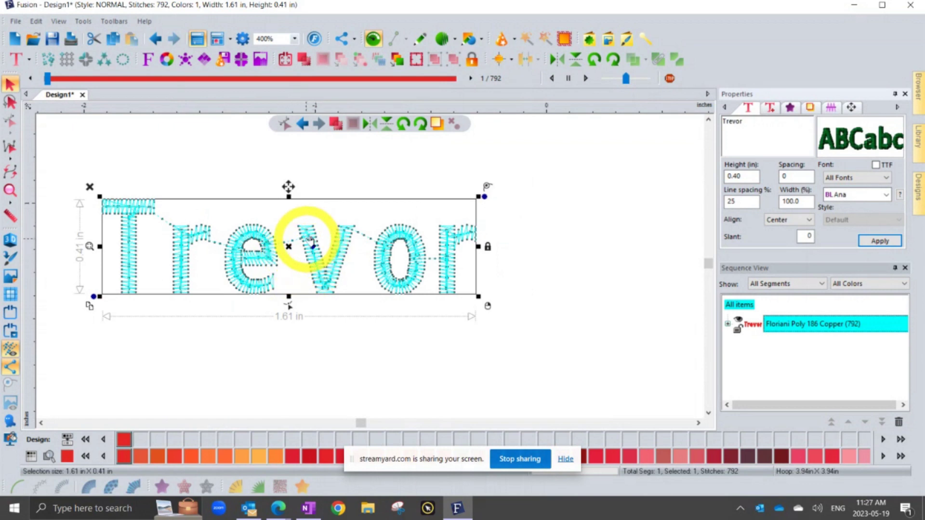
pyautogui.scroll(2, 319, 242)
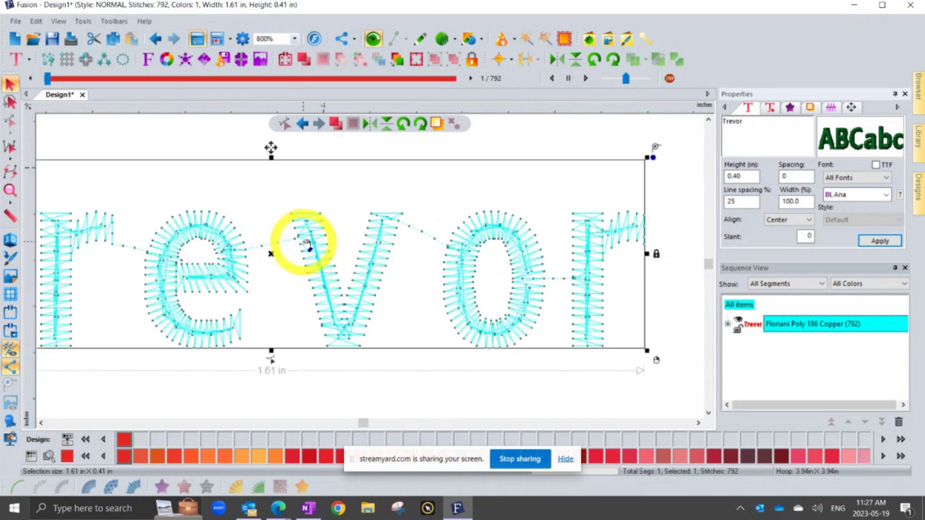
pyautogui.scroll(2, 307, 243)
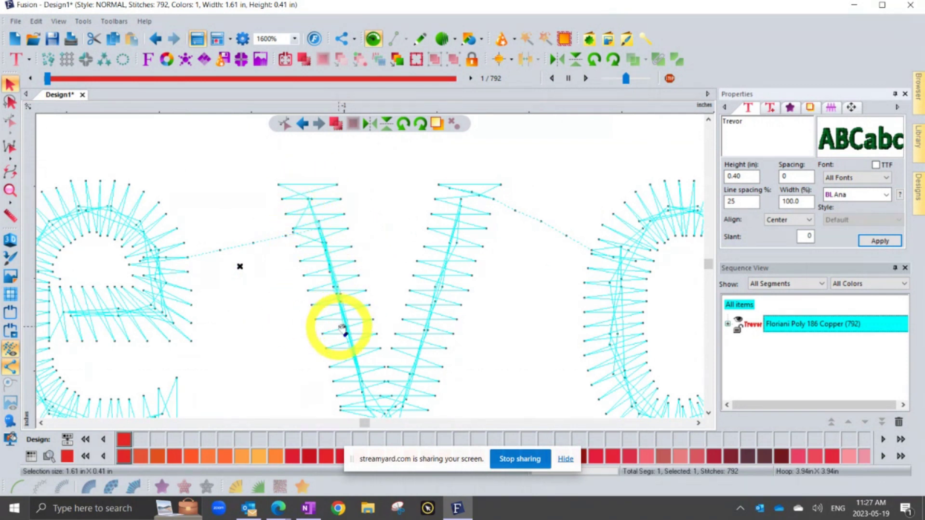
# Switch the underlay to parallel only, removing zig-zag and contour, for 643 stitches.
pyautogui.click(810, 108)
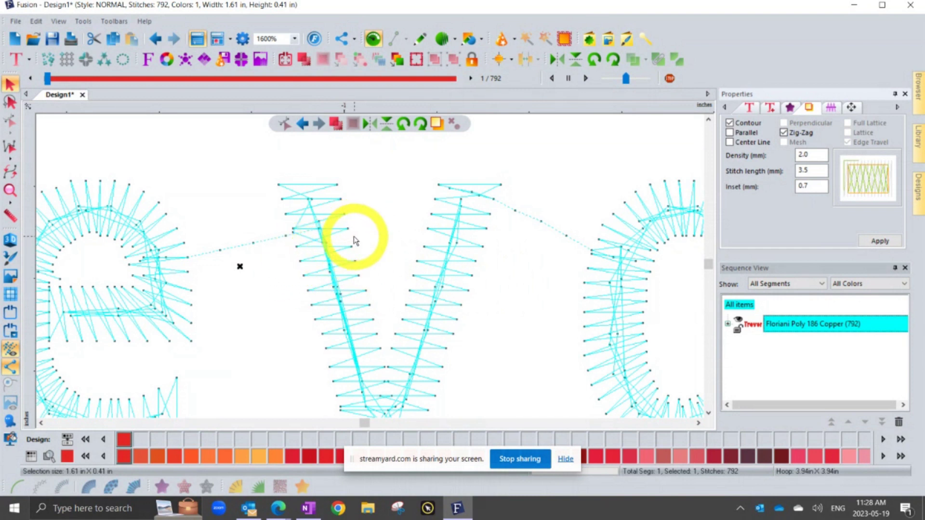
pyautogui.scroll(-1, 355, 237)
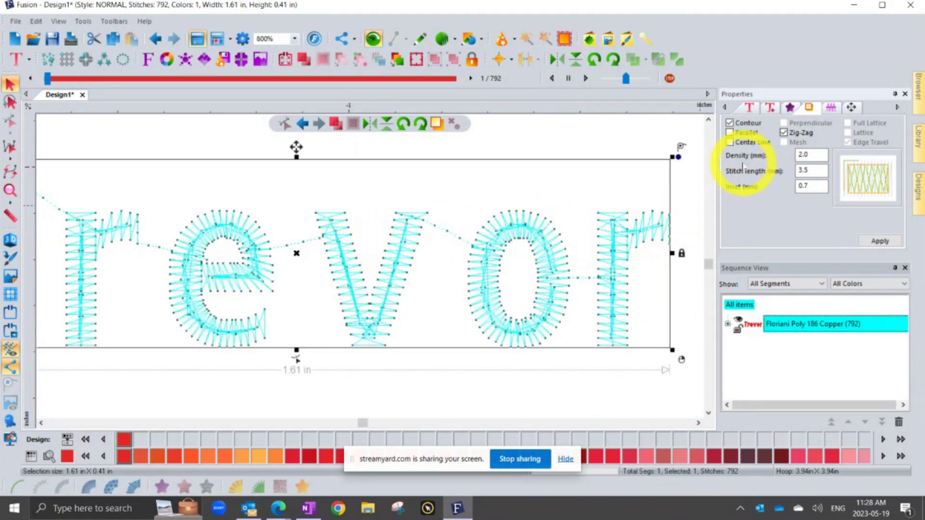
pyautogui.click(730, 132)
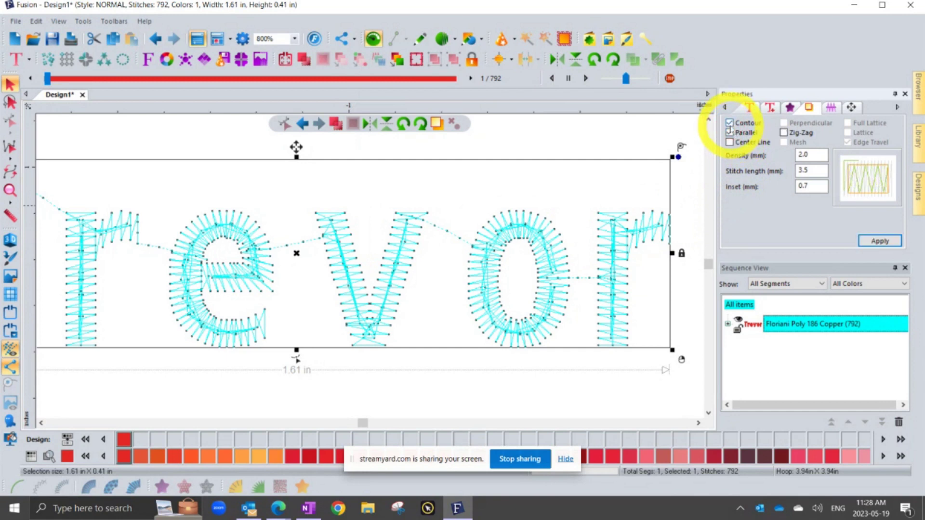
pyautogui.click(729, 123)
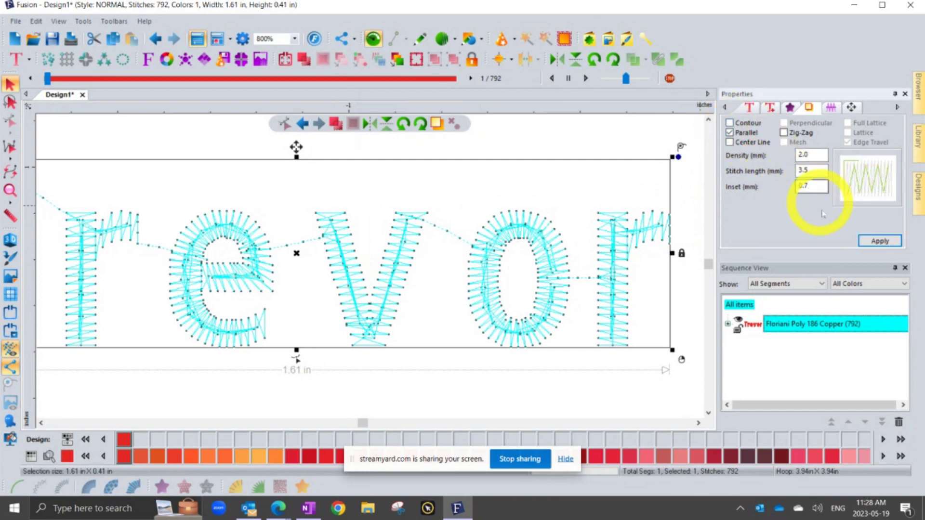
pyautogui.click(879, 241)
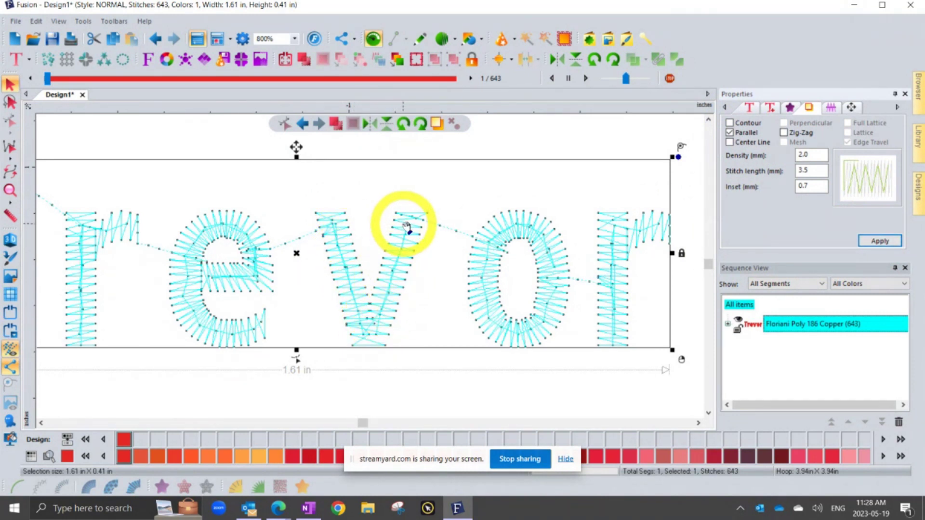
pyautogui.scroll(-1, 406, 227)
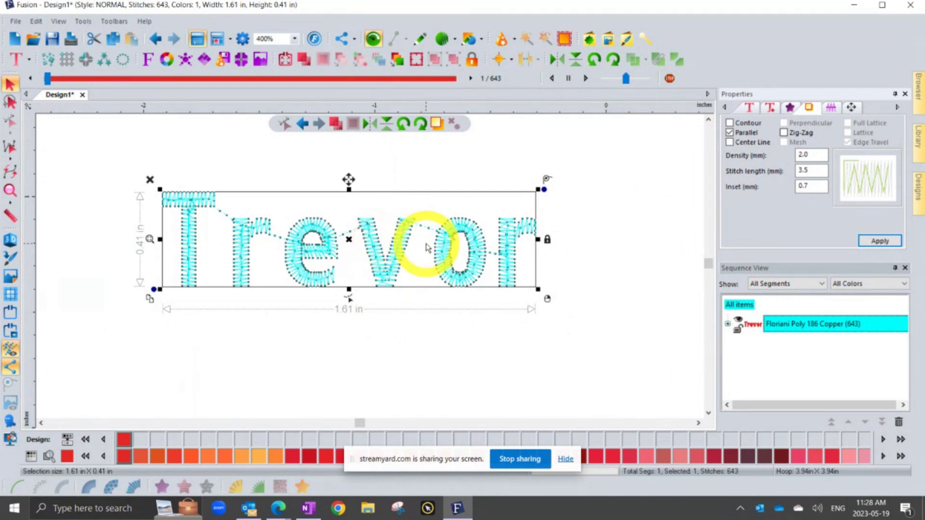
# Enlarge the lettering from its lower-left corner to about 60.5 × 15.3 mm.
pyautogui.scroll(-1, 426, 253)
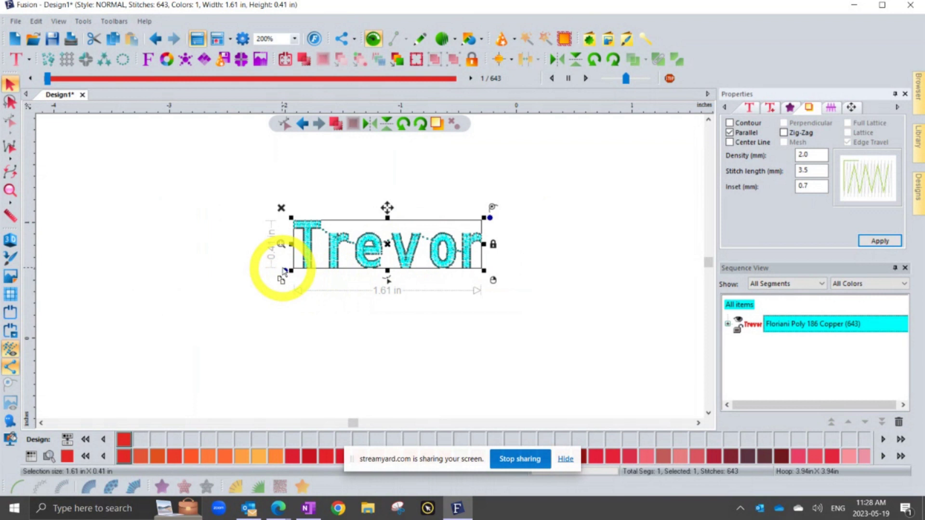
pyautogui.moveTo(291, 271); pyautogui.dragTo(241, 302)
pyautogui.scroll(1, 241, 280)
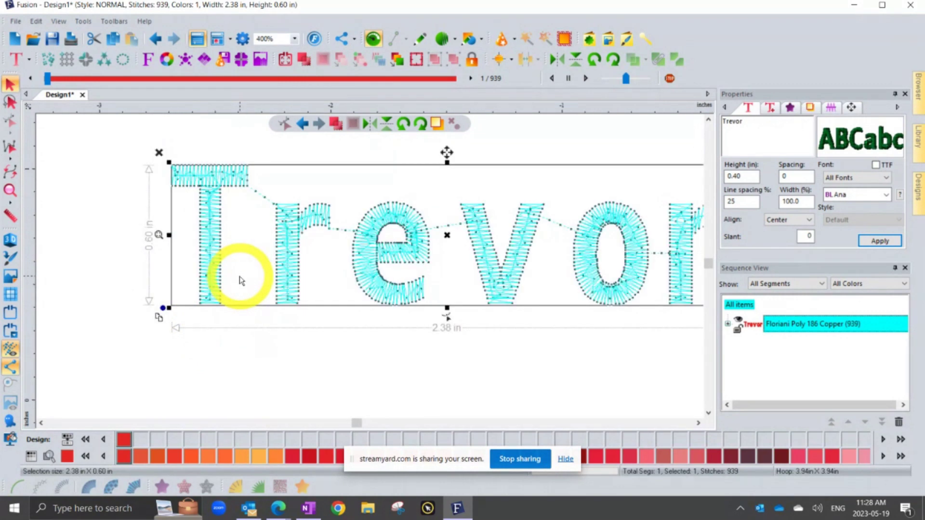
pyautogui.scroll(1, 289, 274)
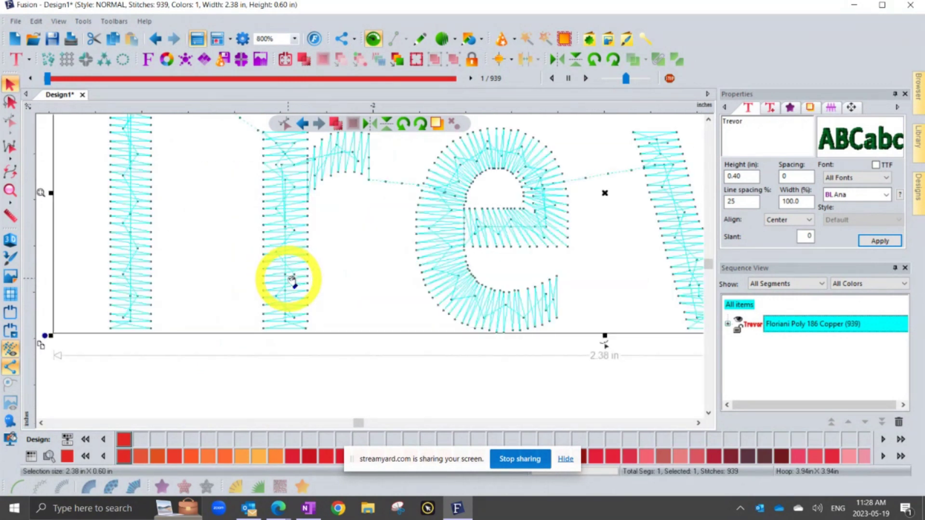
# Measure the r stem, switch units to millimetres, and re-measure it at 2.4 mm.
pyautogui.click(10, 216)
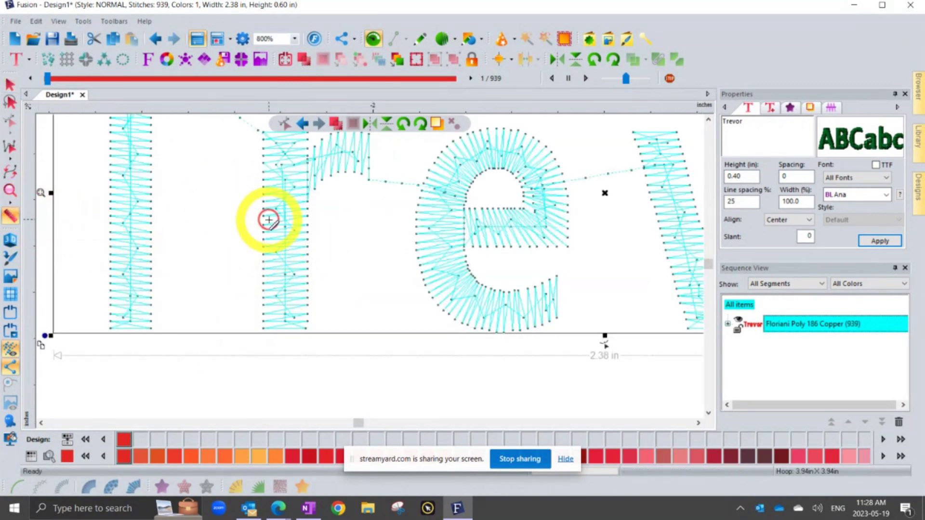
pyautogui.moveTo(262, 226); pyautogui.dragTo(308, 224)
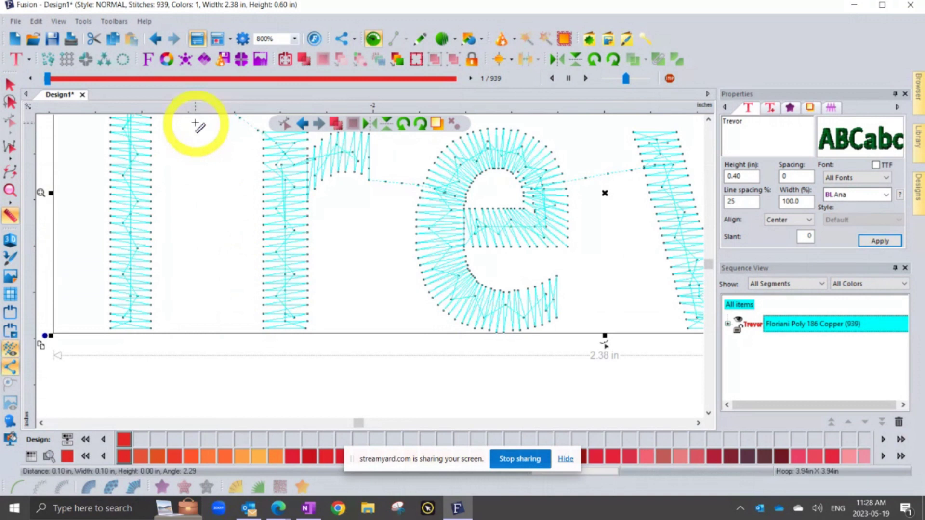
pyautogui.rightClick(221, 107)
pyautogui.click(250, 120)
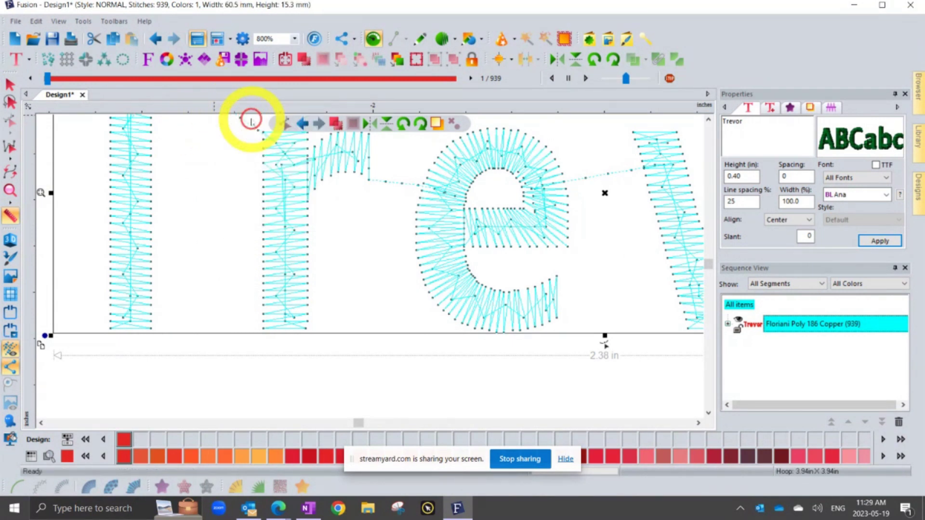
pyautogui.moveTo(263, 233); pyautogui.dragTo(308, 230)
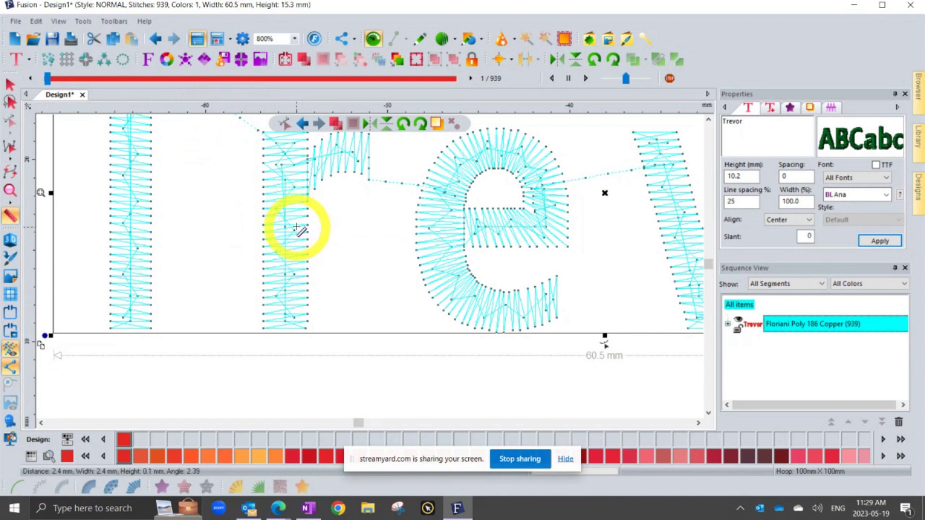
# Add contour underlay alongside parallel on the name lettering, raising it to 1100 stitches.
pyautogui.click(9, 84)
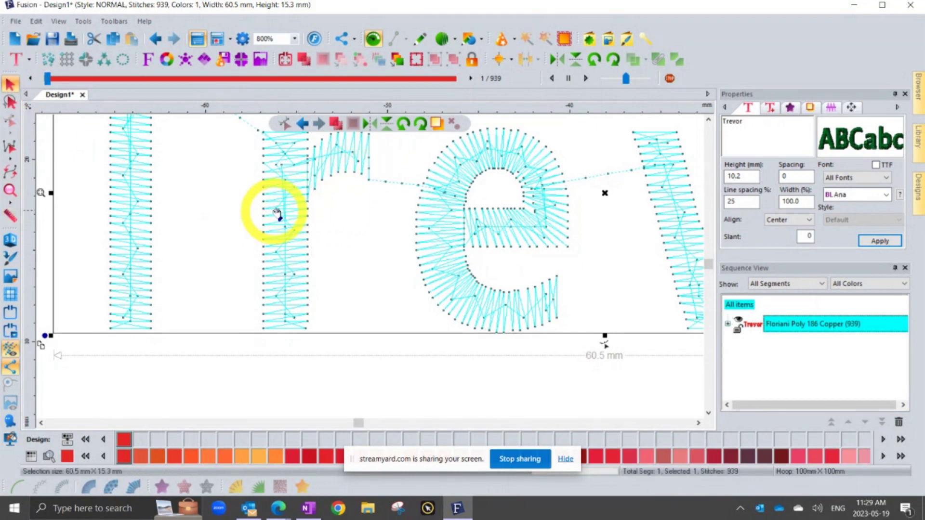
pyautogui.click(810, 107)
pyautogui.click(748, 125)
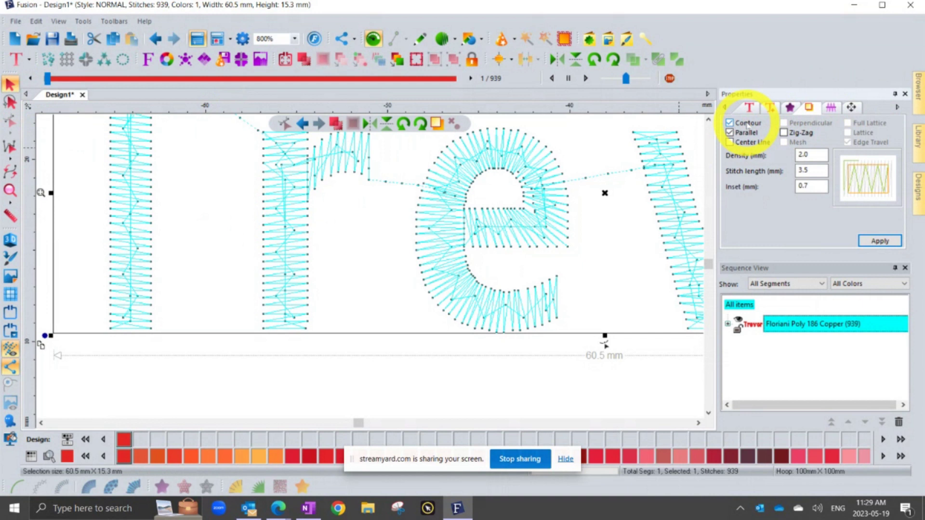
pyautogui.click(880, 240)
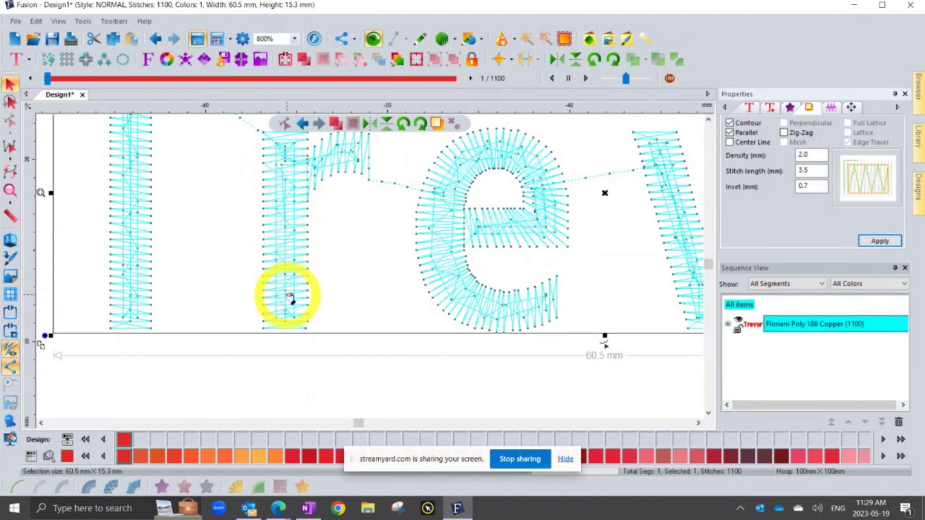
pyautogui.scroll(-1, 290, 298)
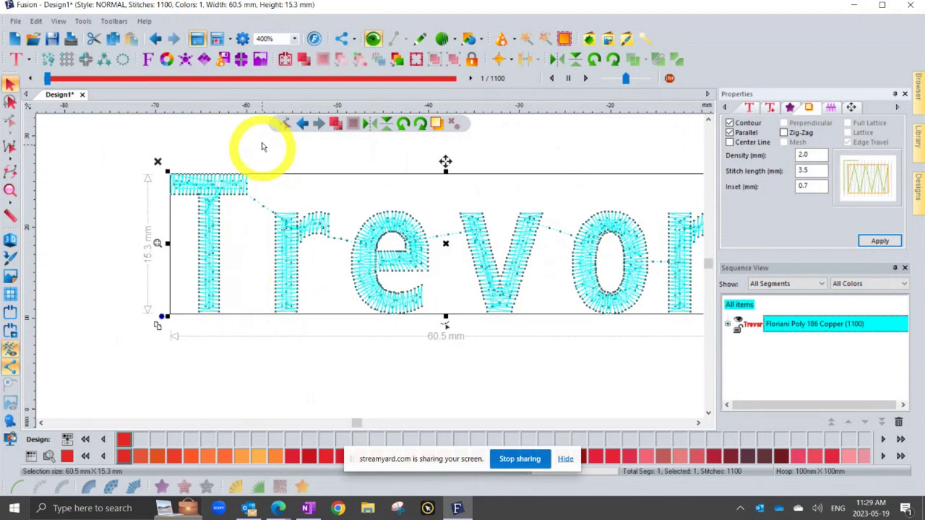
# Switch units to inches, enlarge the name to 3.66 × 0.93 in, and measure the V stroke.
pyautogui.rightClick(261, 104)
pyautogui.click(292, 130)
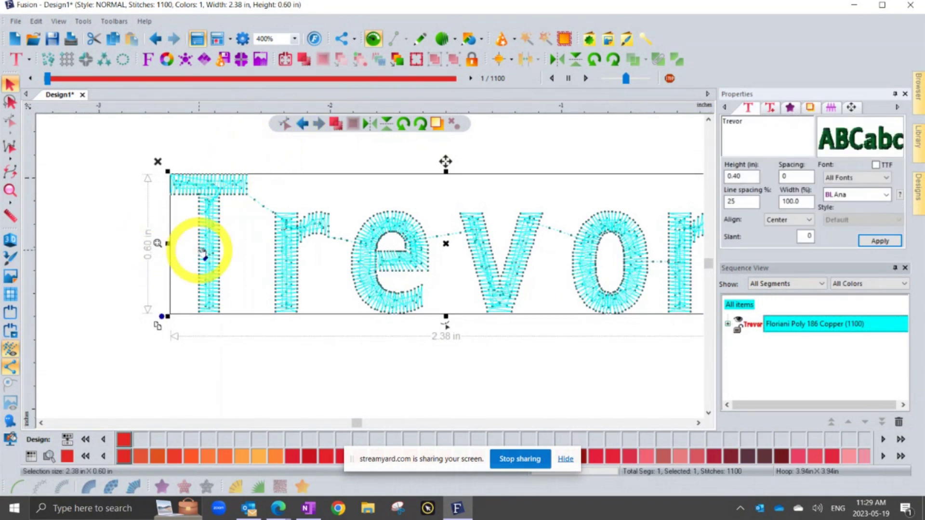
pyautogui.scroll(-1, 204, 253)
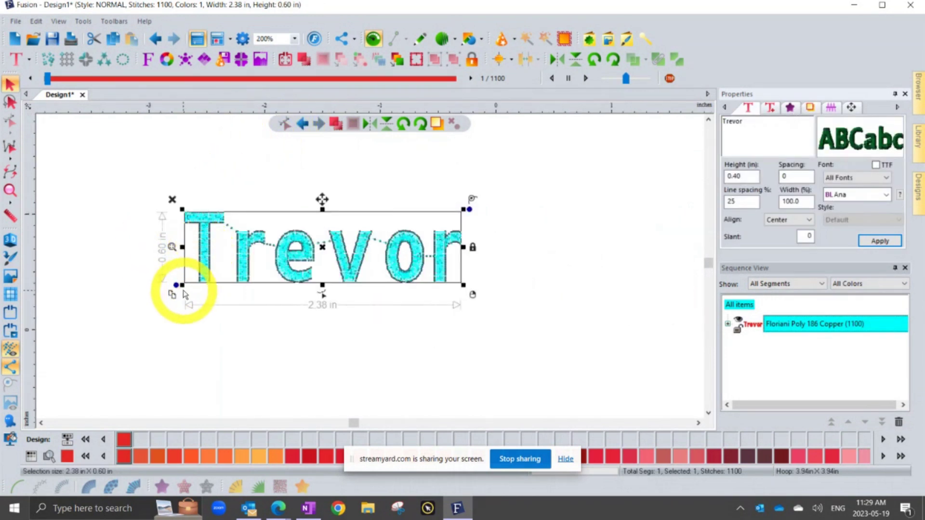
pyautogui.moveTo(179, 285); pyautogui.dragTo(45, 361)
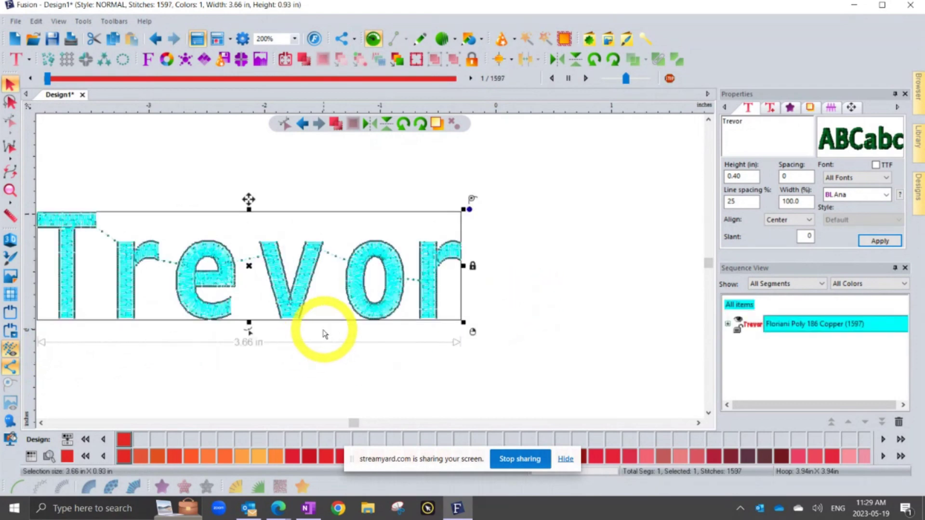
pyautogui.scroll(2, 311, 303)
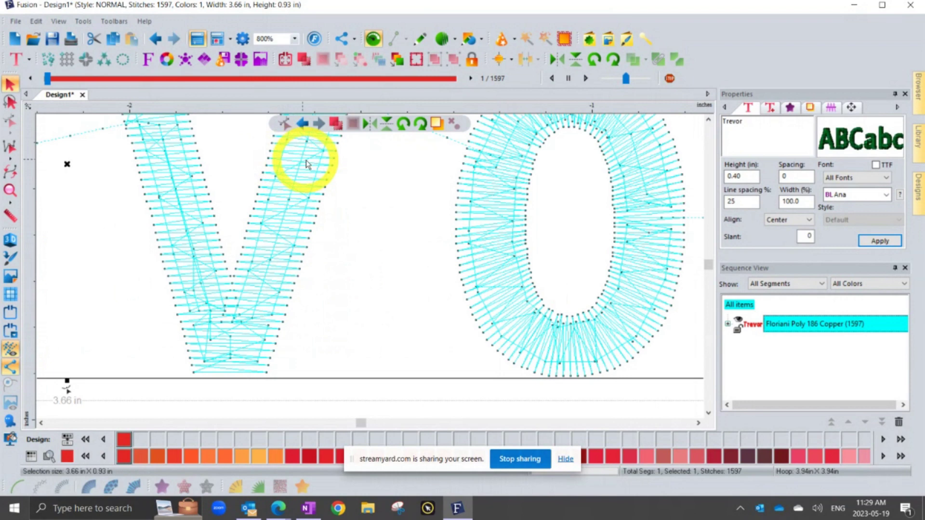
pyautogui.click(10, 216)
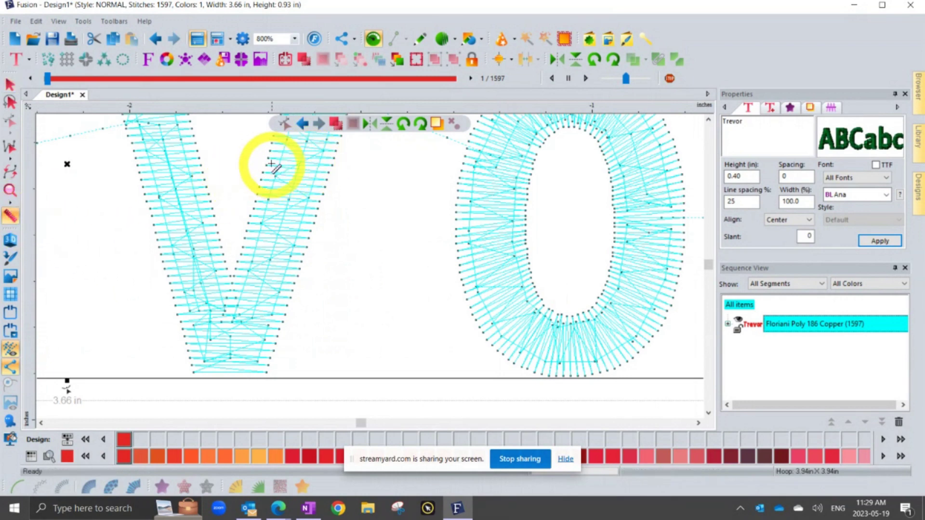
pyautogui.moveTo(268, 160); pyautogui.dragTo(333, 162)
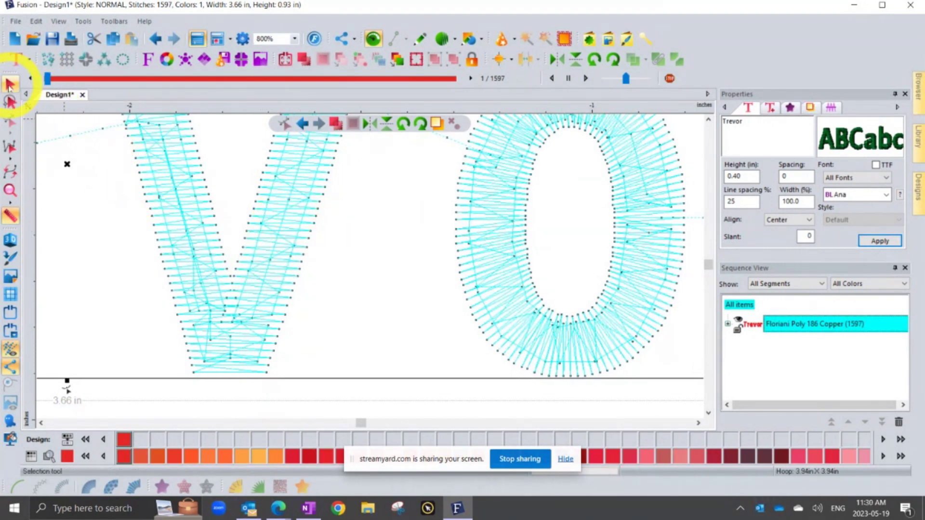
# Replace Trevor's parallel underlay with zig-zag, raising the design from 1597 to 1744 stitches.
pyautogui.click(810, 107)
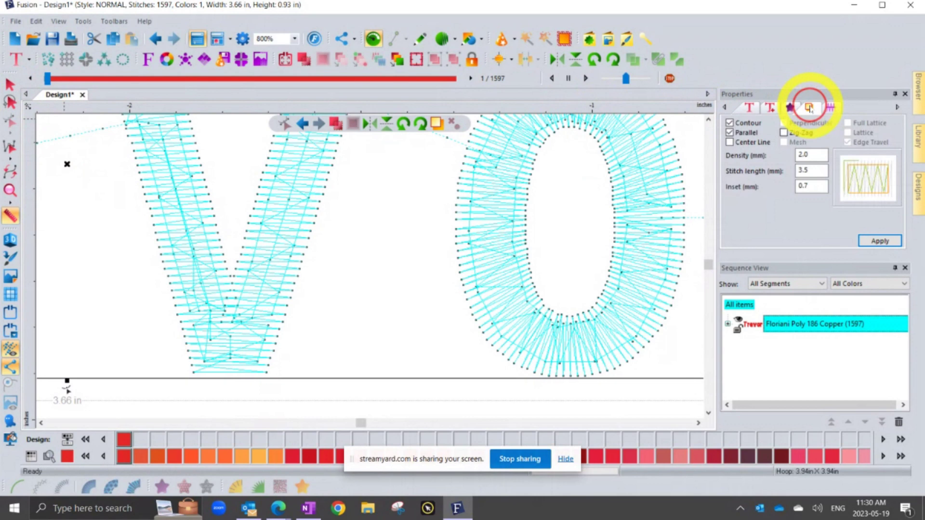
pyautogui.click(783, 134)
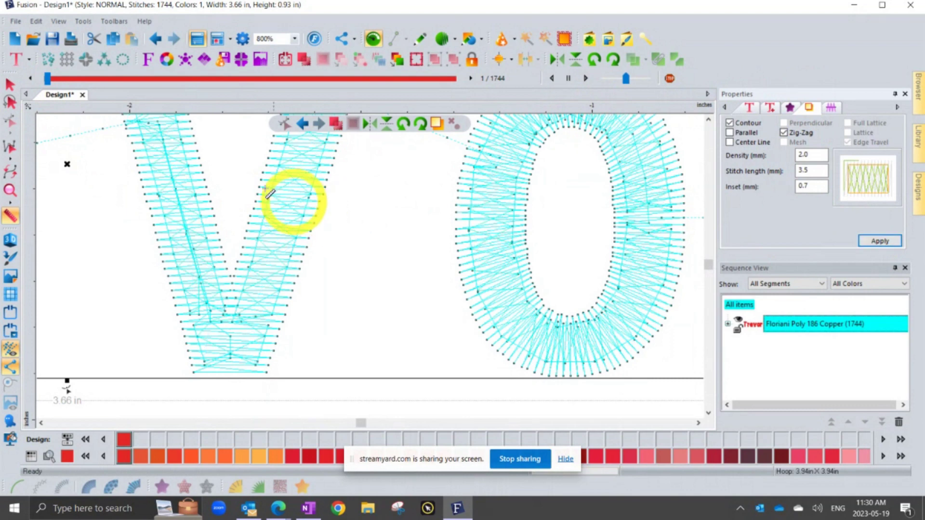
pyautogui.scroll(-1, 341, 274)
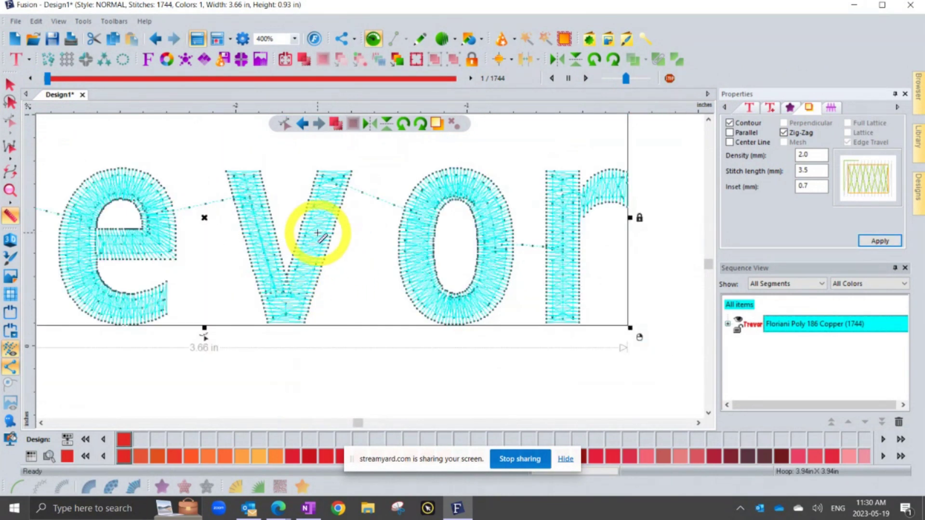
pyautogui.scroll(-1, 317, 235)
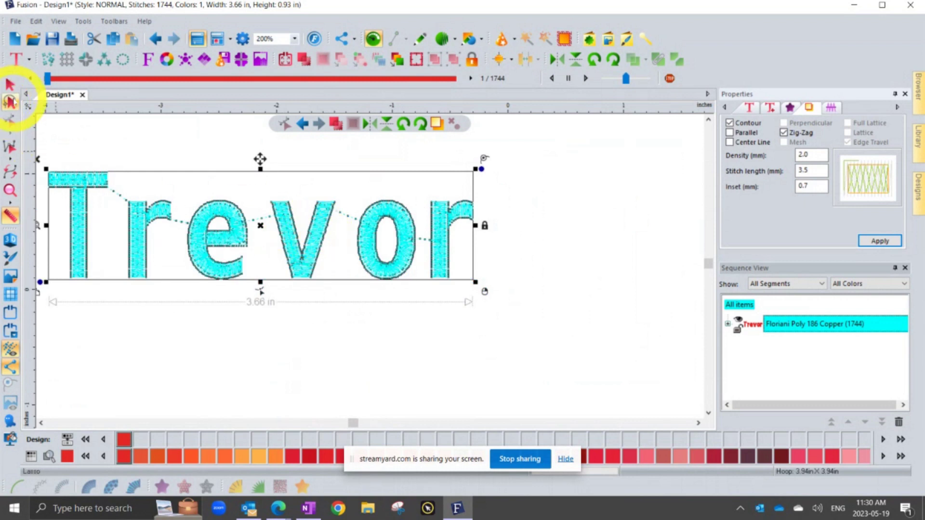
# Enlarge Trevor to 4.41 in wide with its corner handle, then deselect it to check its colour.
pyautogui.click(10, 83)
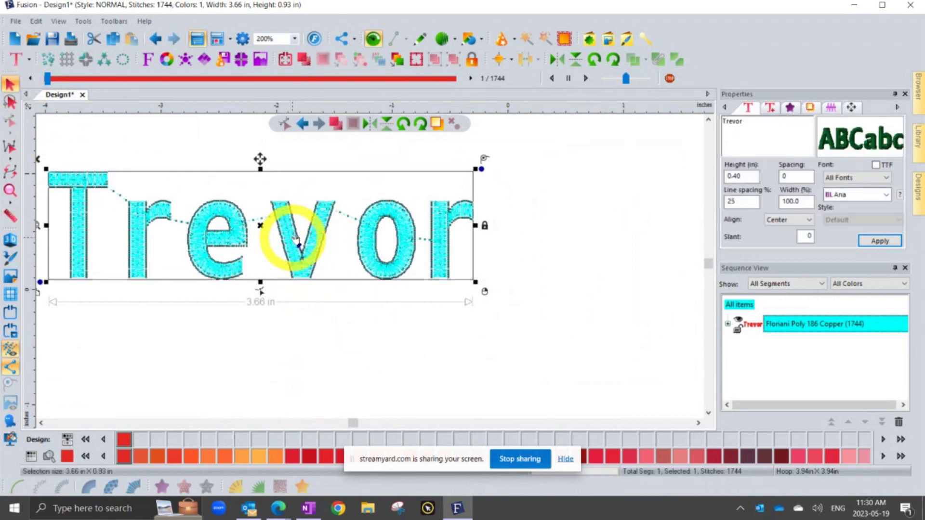
pyautogui.scroll(-1, 299, 236)
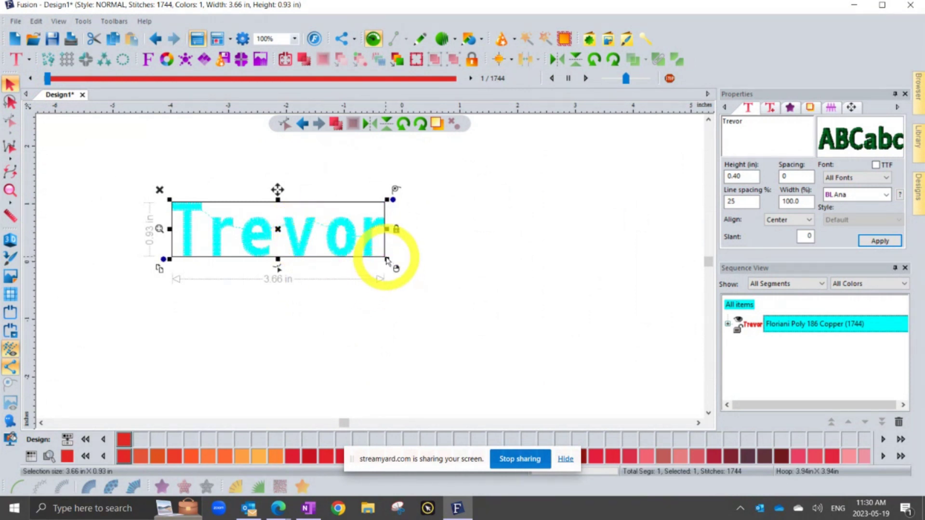
pyautogui.moveTo(386, 259); pyautogui.dragTo(426, 279)
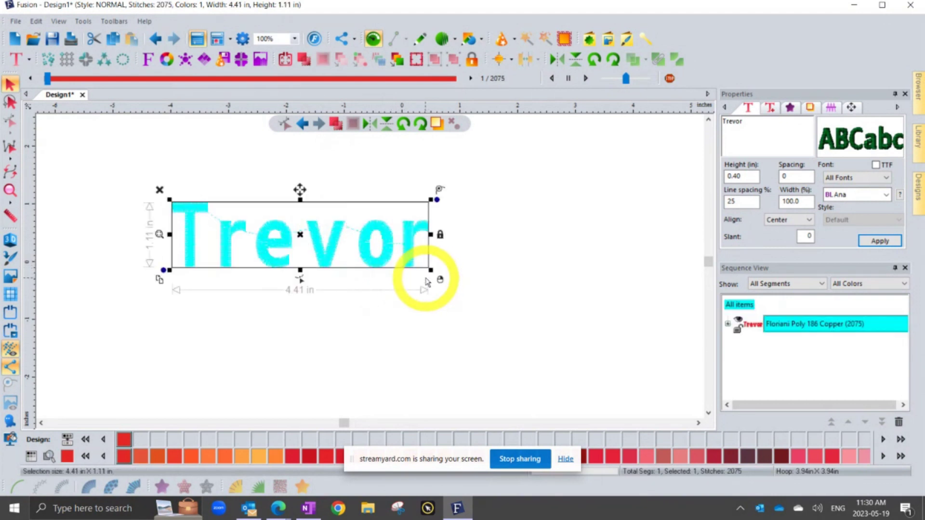
pyautogui.click(208, 348)
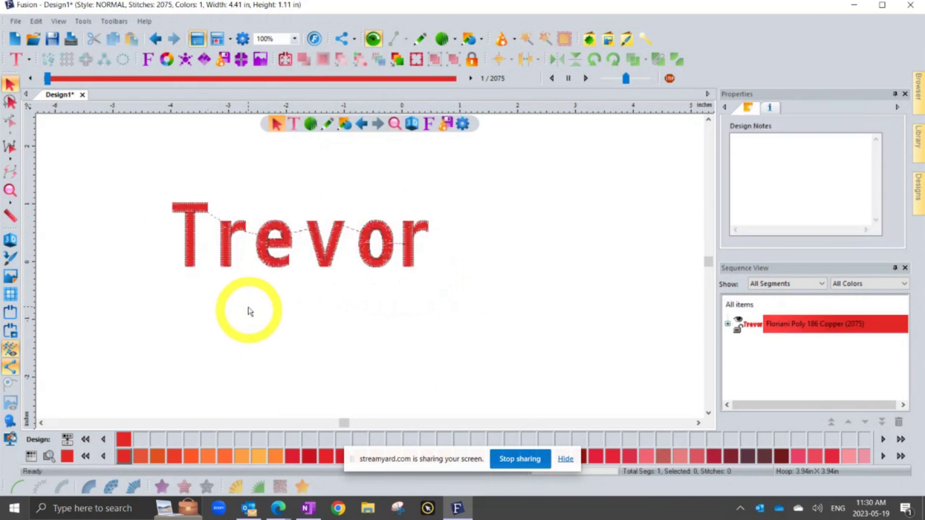
# Reselect Trevor and stretch it to 7.82 × 1.98 in (3552 stitches).
pyautogui.scroll(2, 255, 265)
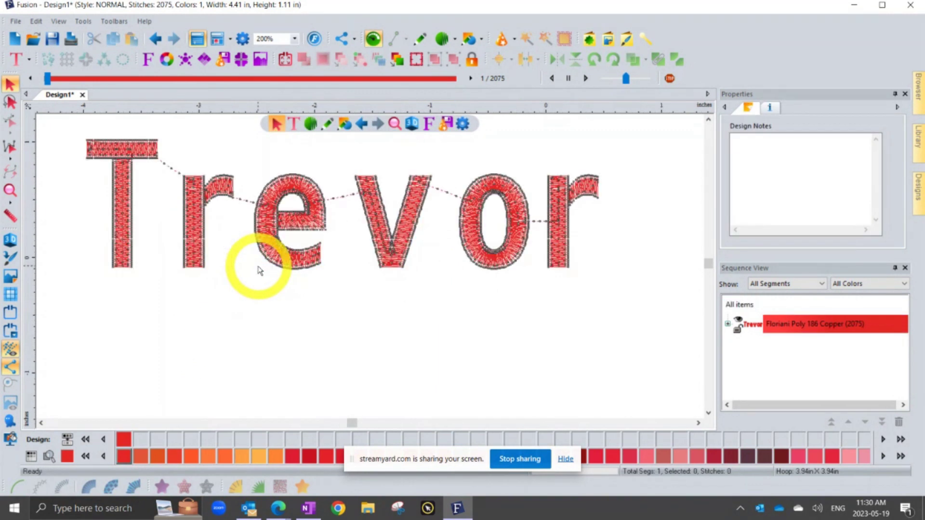
pyautogui.scroll(-2, 259, 267)
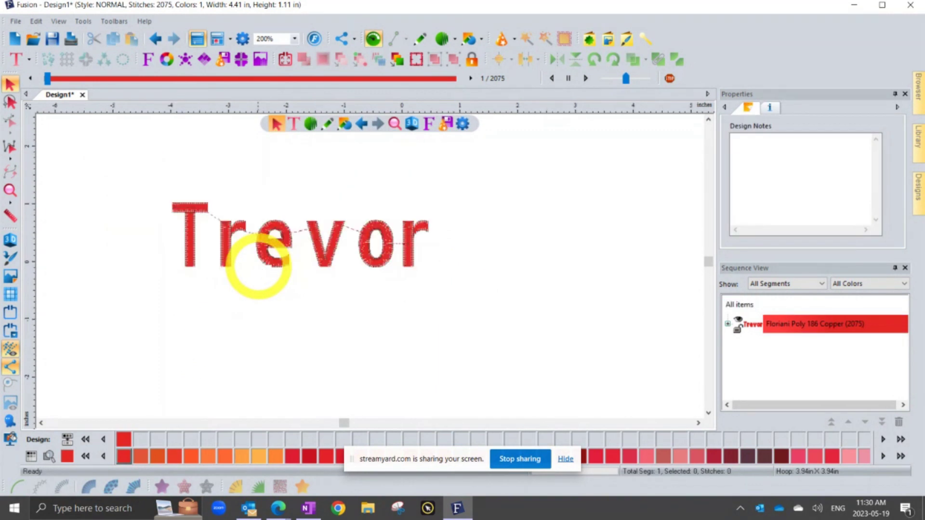
pyautogui.click(317, 246)
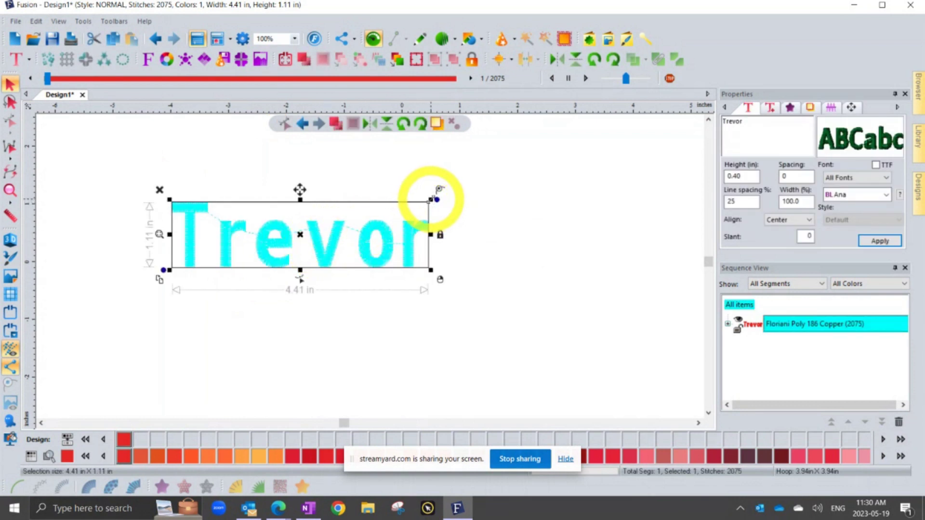
pyautogui.moveTo(431, 198); pyautogui.dragTo(622, 163)
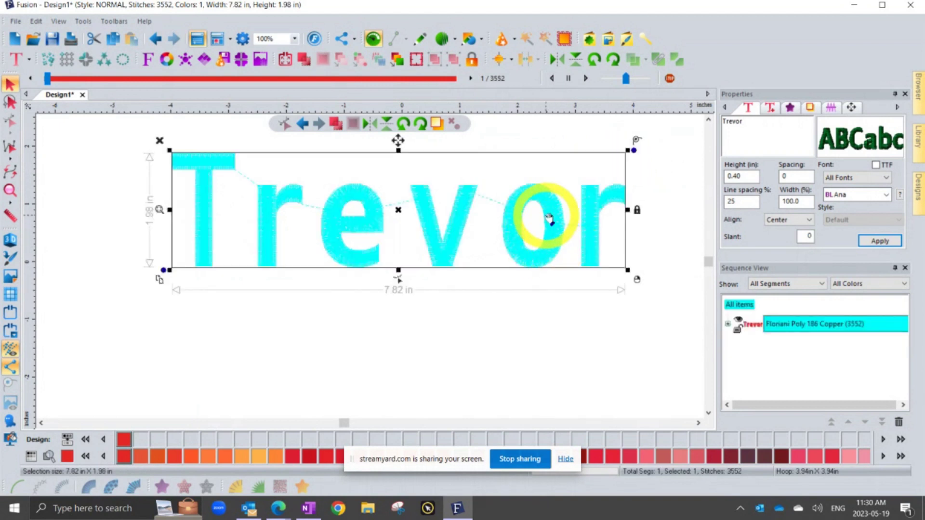
# Render Trevor's stitches in 3D with stitch points toggled, zoom out, and reselect the lettering.
pyautogui.click(10, 240)
pyautogui.click(56, 207)
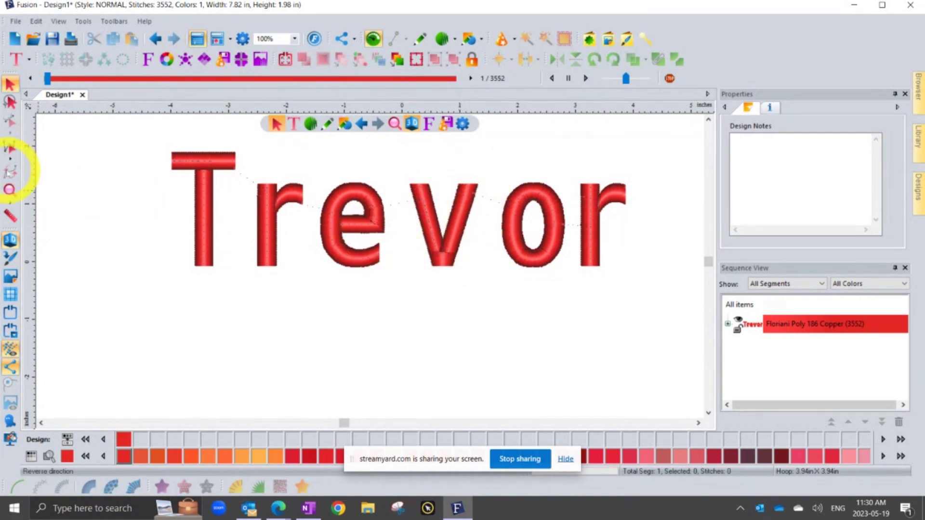
pyautogui.click(11, 369)
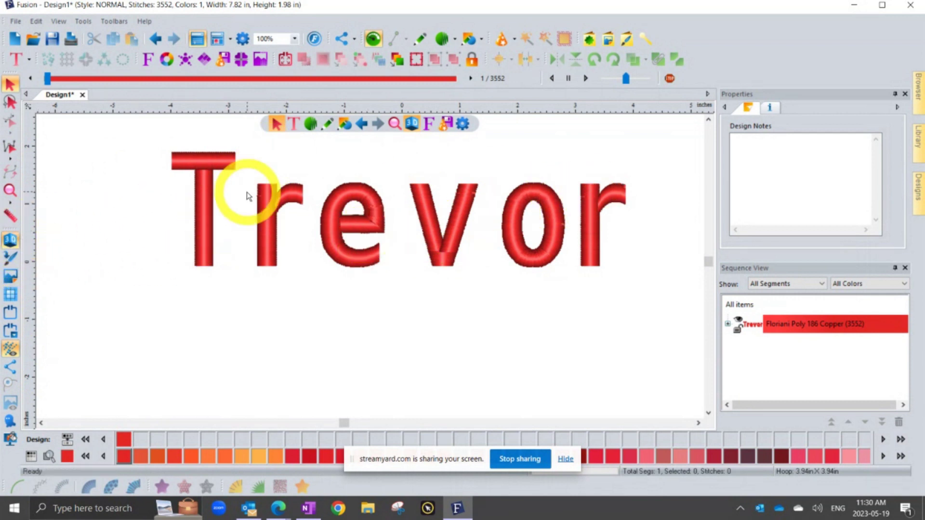
pyautogui.scroll(-1, 249, 198)
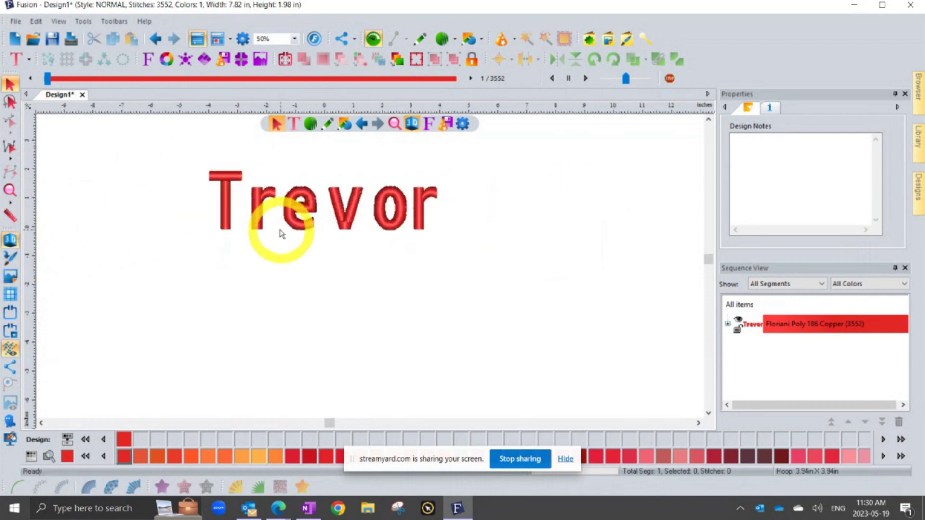
pyautogui.click(361, 203)
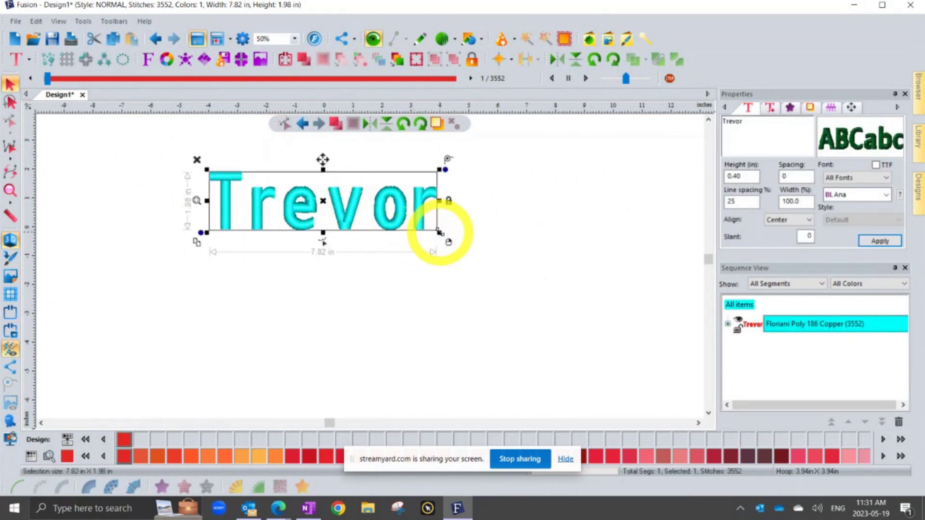
pyautogui.moveTo(440, 232); pyautogui.dragTo(494, 264)
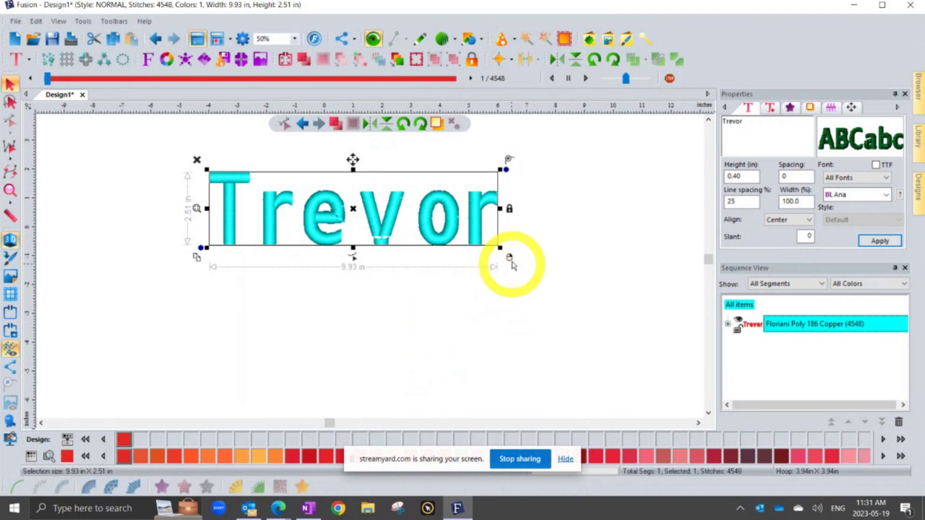
pyautogui.moveTo(500, 247); pyautogui.dragTo(622, 286)
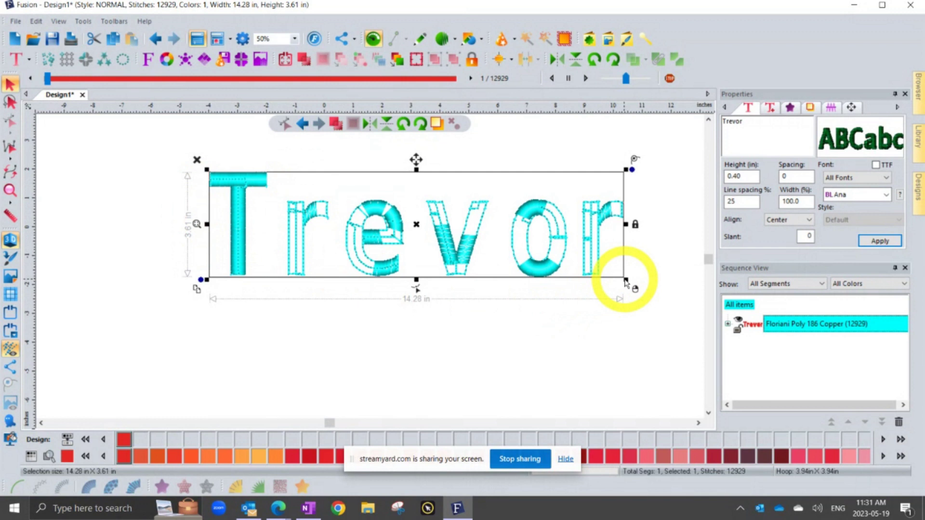
pyautogui.moveTo(625, 279); pyautogui.dragTo(270, 219)
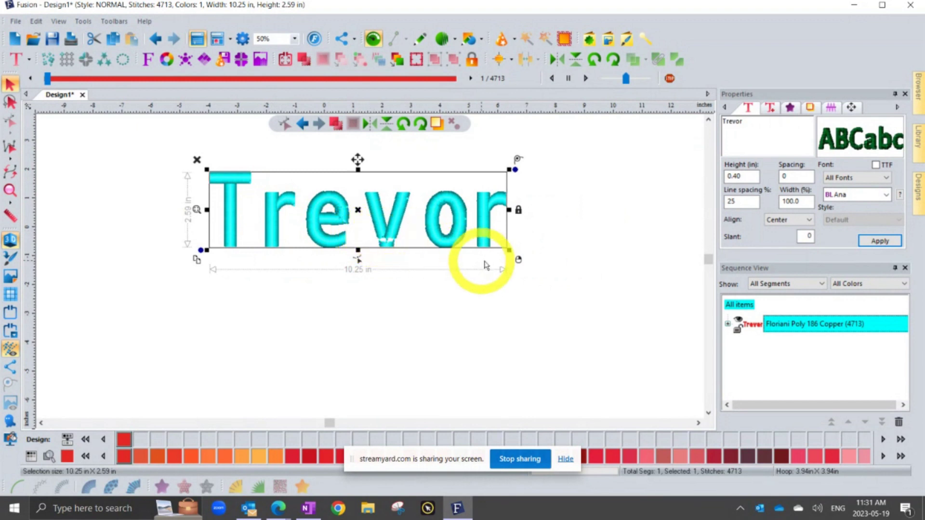
pyautogui.moveTo(511, 251); pyautogui.dragTo(377, 252)
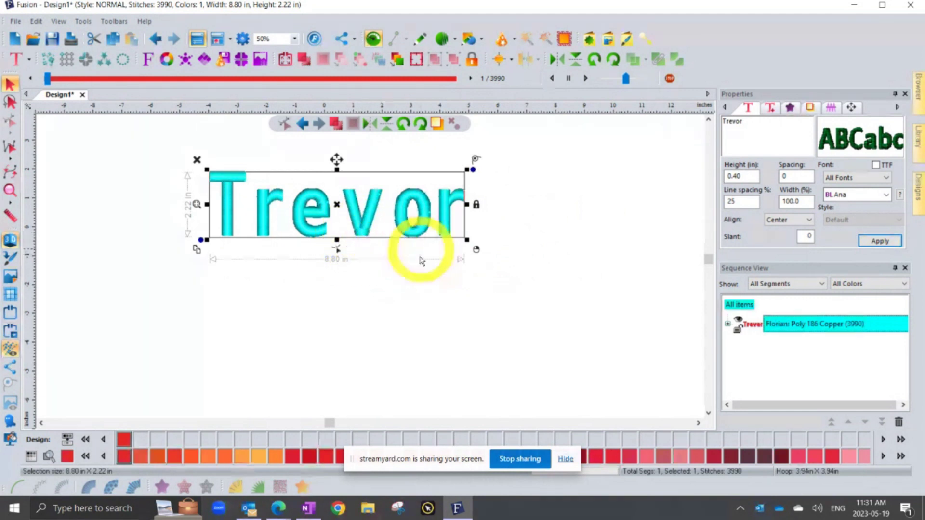
pyautogui.moveTo(466, 247); pyautogui.dragTo(527, 268)
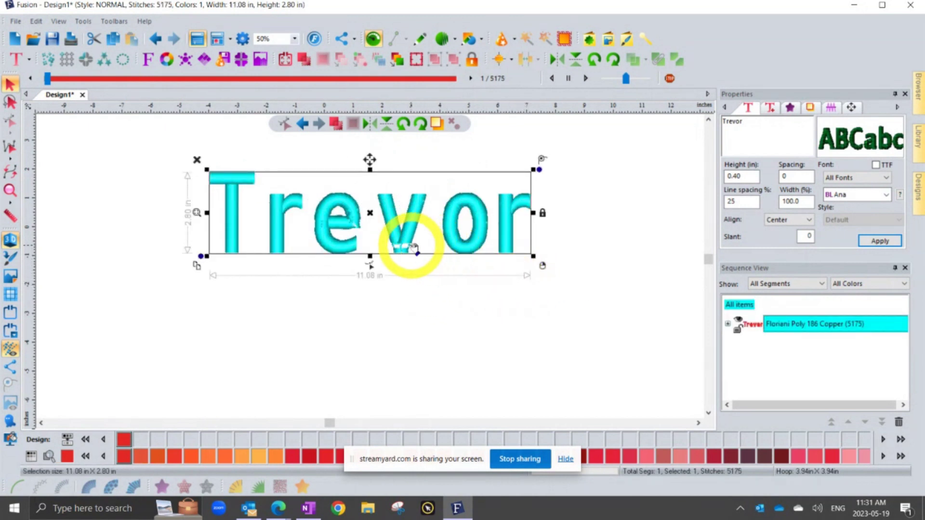
pyautogui.scroll(2, 418, 250)
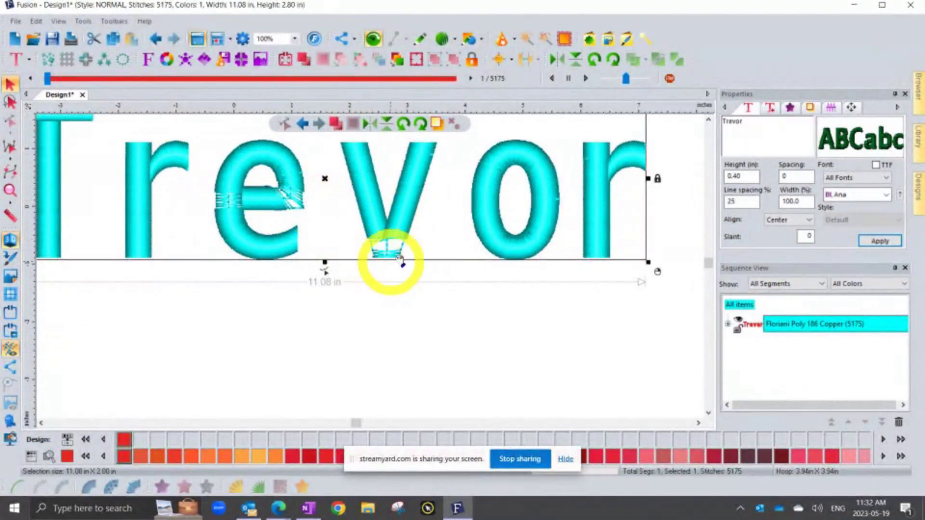
pyautogui.scroll(2, 286, 166)
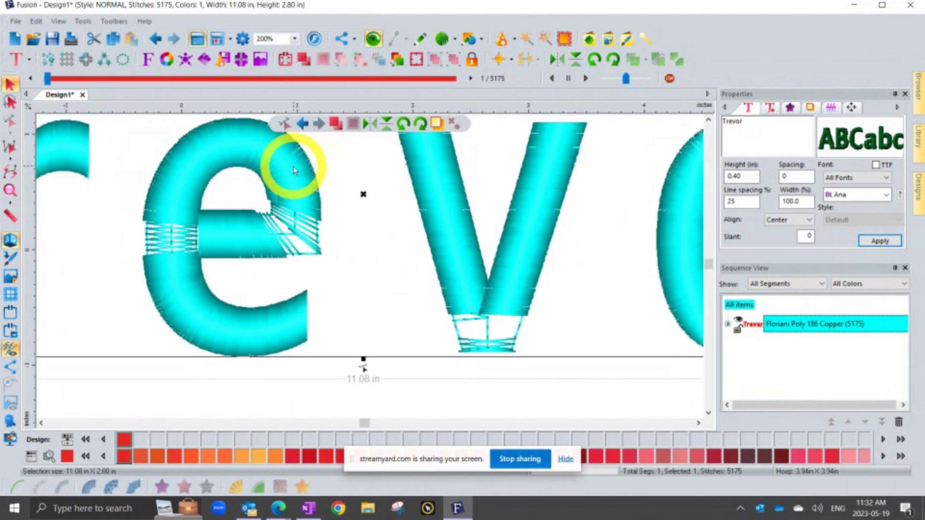
pyautogui.click(10, 239)
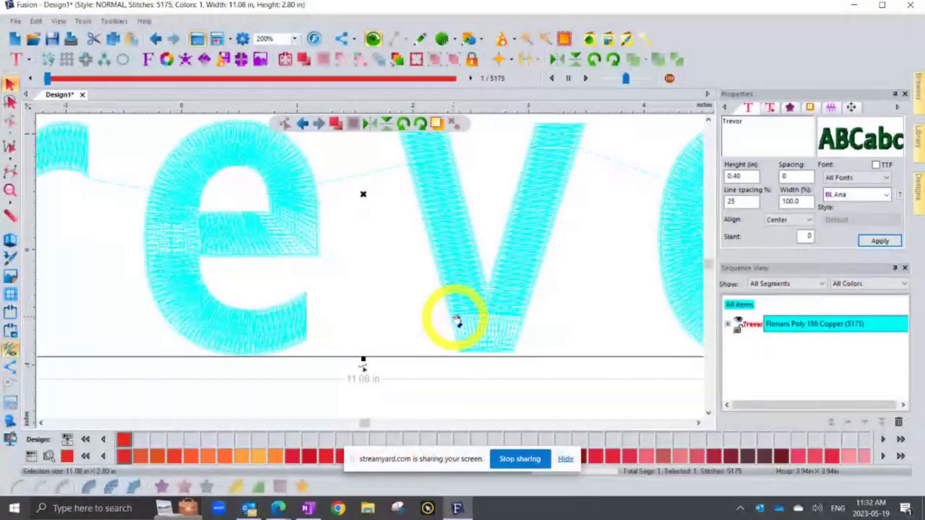
pyautogui.click(10, 241)
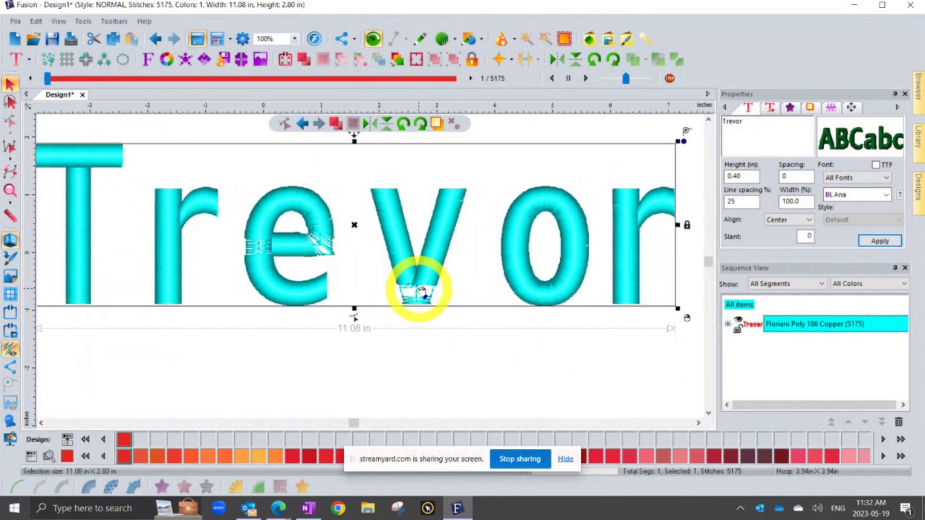
pyautogui.scroll(-1, 422, 291)
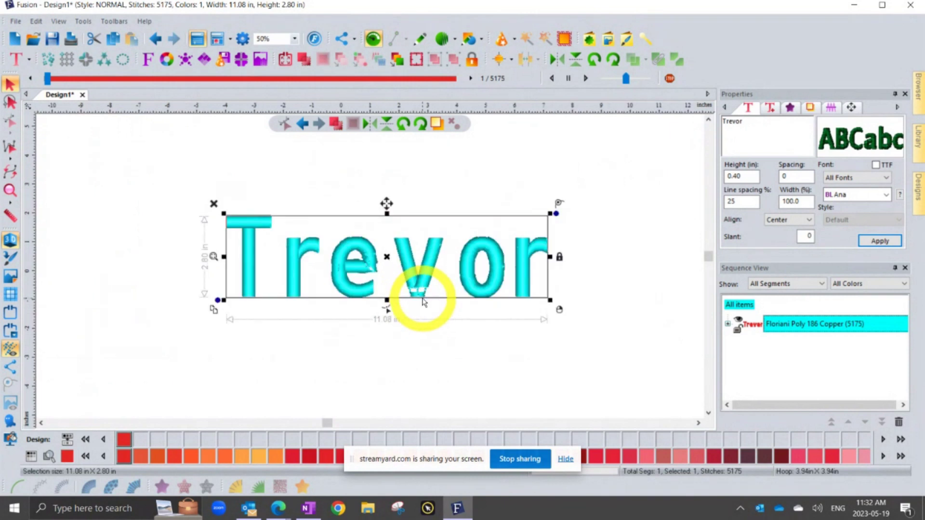
pyautogui.scroll(1, 423, 302)
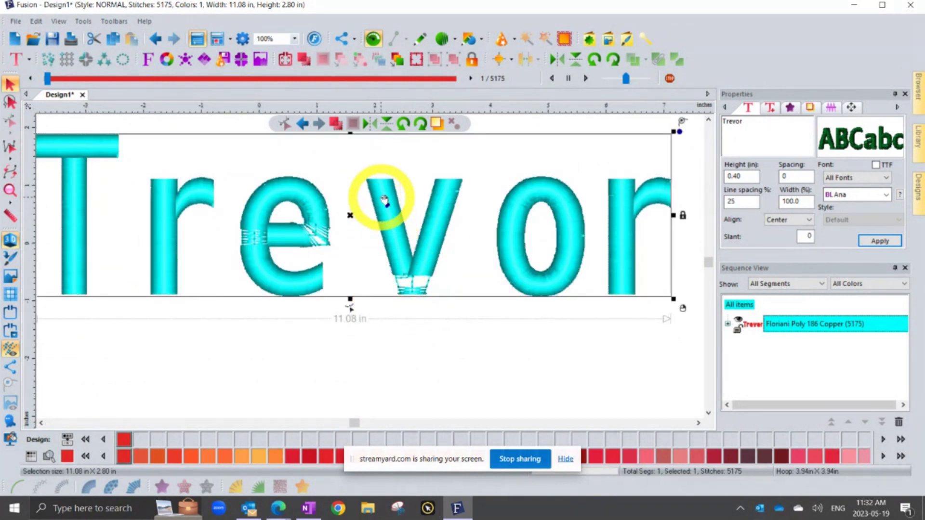
# Set Trevor's fill to Pattern 1 and drag it out to 15.13 × 3.82 in (29776 stitches).
pyautogui.click(790, 108)
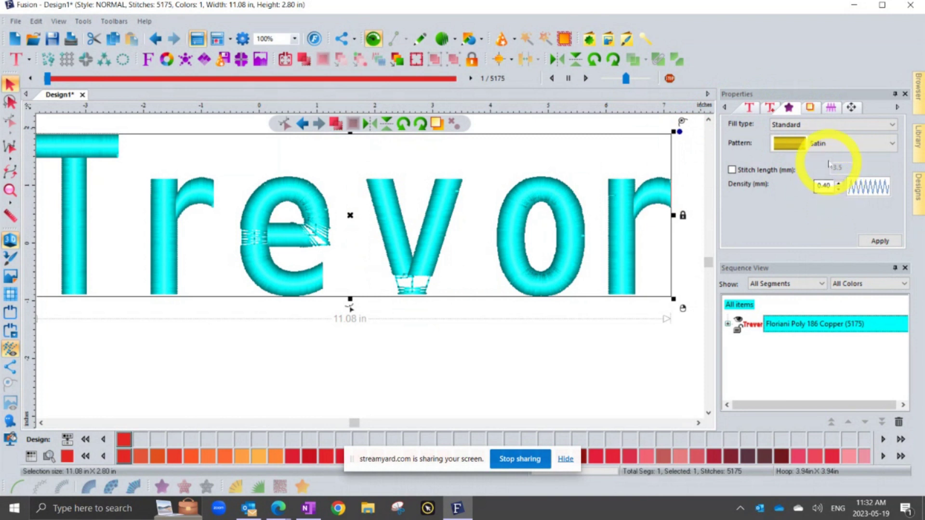
pyautogui.click(855, 143)
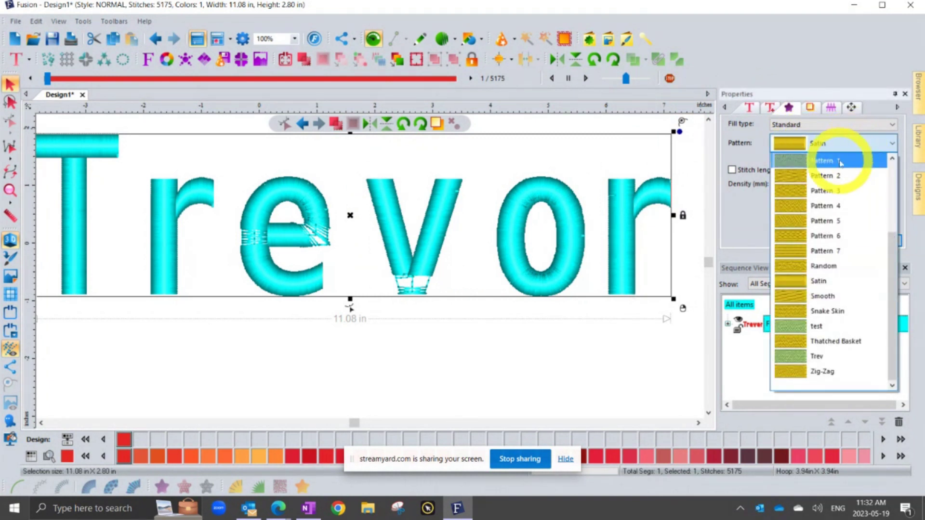
pyautogui.click(841, 162)
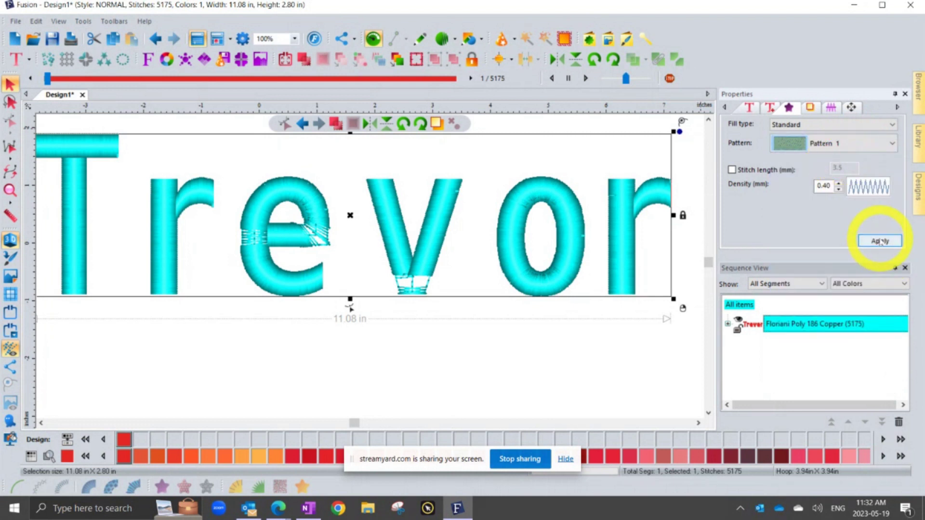
pyautogui.click(879, 239)
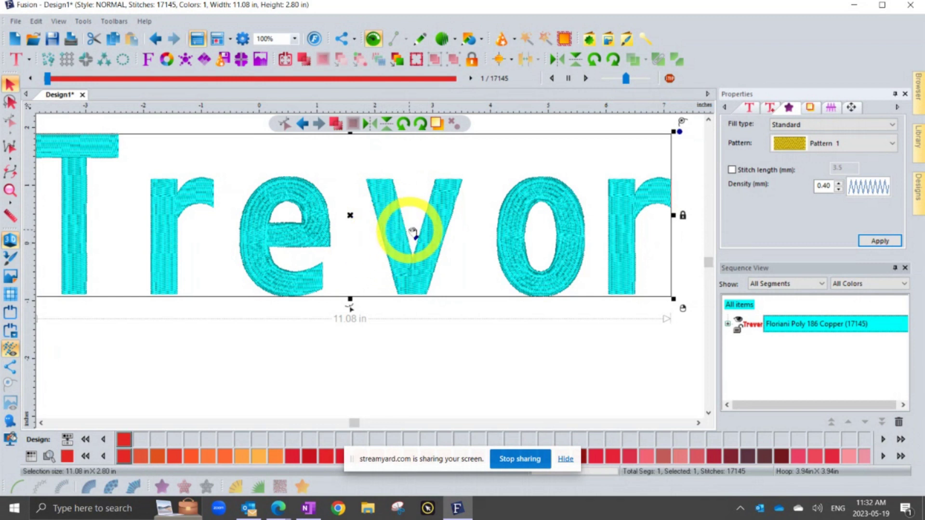
pyautogui.scroll(-2, 390, 233)
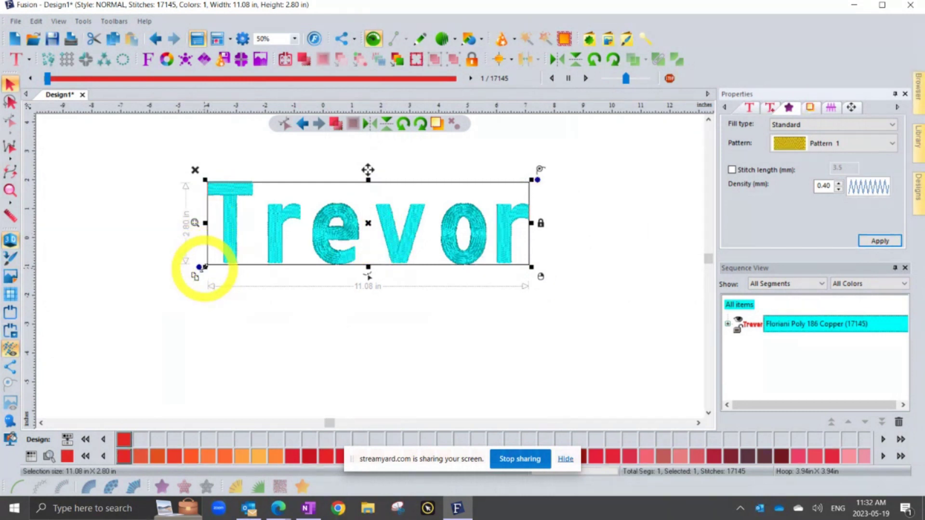
pyautogui.moveTo(199, 266)
pyautogui.mouseDown()
pyautogui.moveTo(190, 289)
pyautogui.moveTo(128, 325)
pyautogui.moveTo(97, 328)
pyautogui.moveTo(202, 278)
pyautogui.mouseUp()
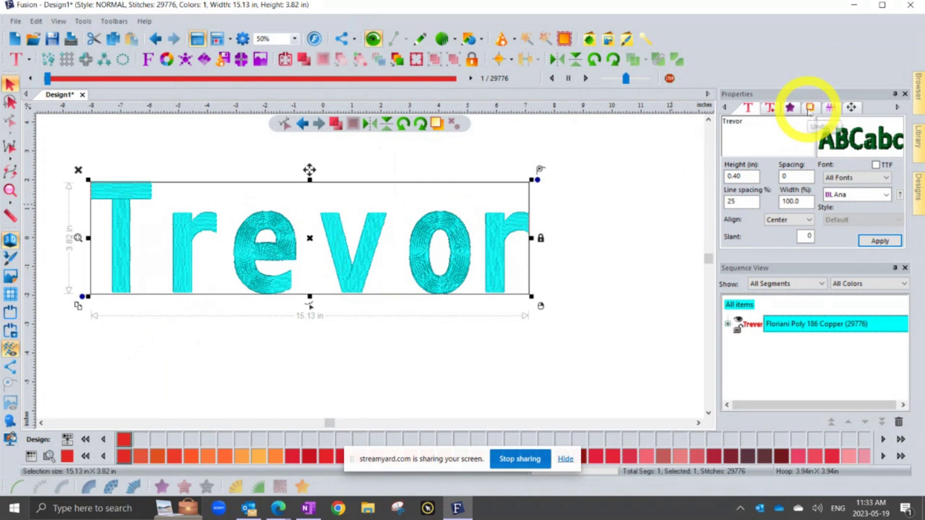
# Switch off 3D stitch rendering and reselect the Trevor lettering.
pyautogui.scroll(2, 367, 243)
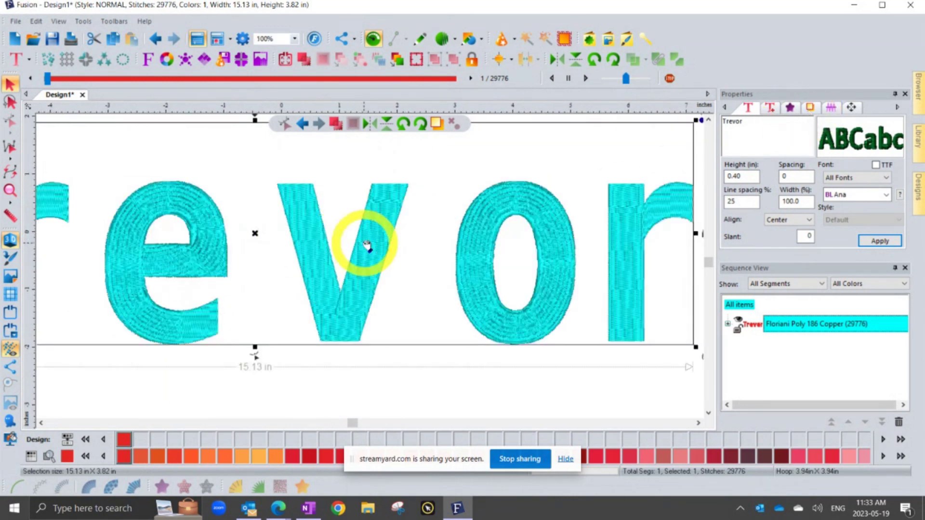
pyautogui.click(11, 241)
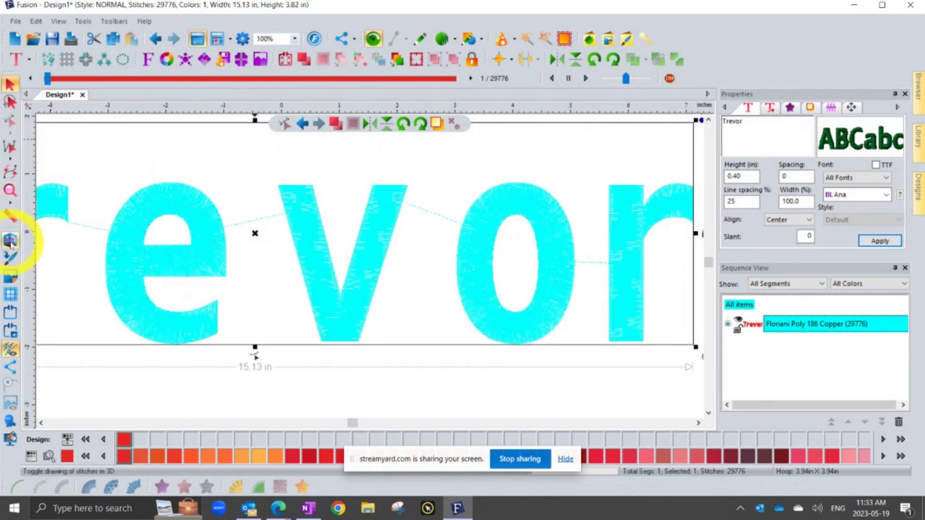
pyautogui.click(400, 255)
pyautogui.scroll(1, 399, 255)
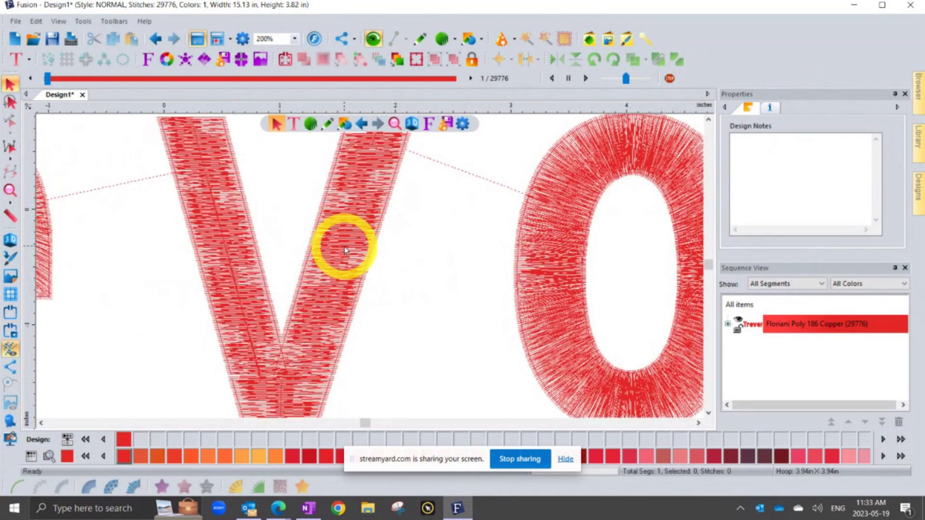
pyautogui.scroll(1, 362, 222)
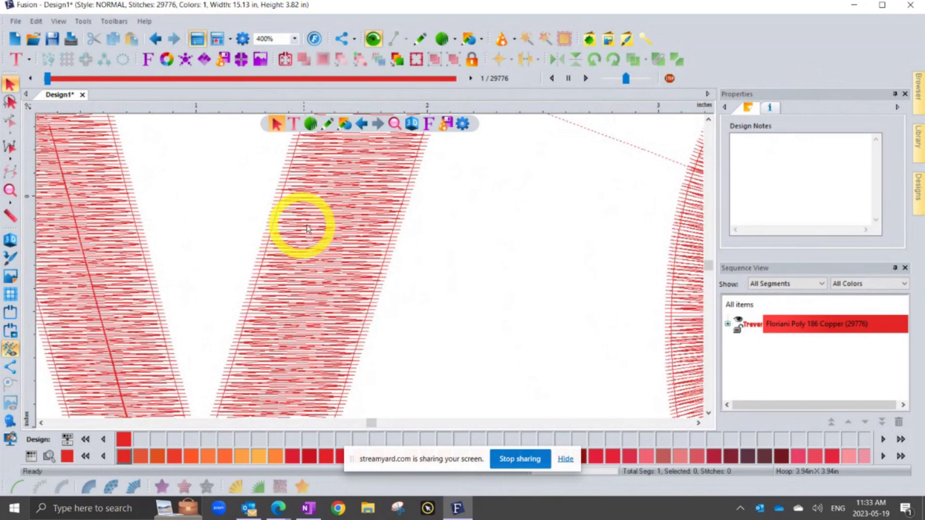
pyautogui.scroll(-1, 367, 231)
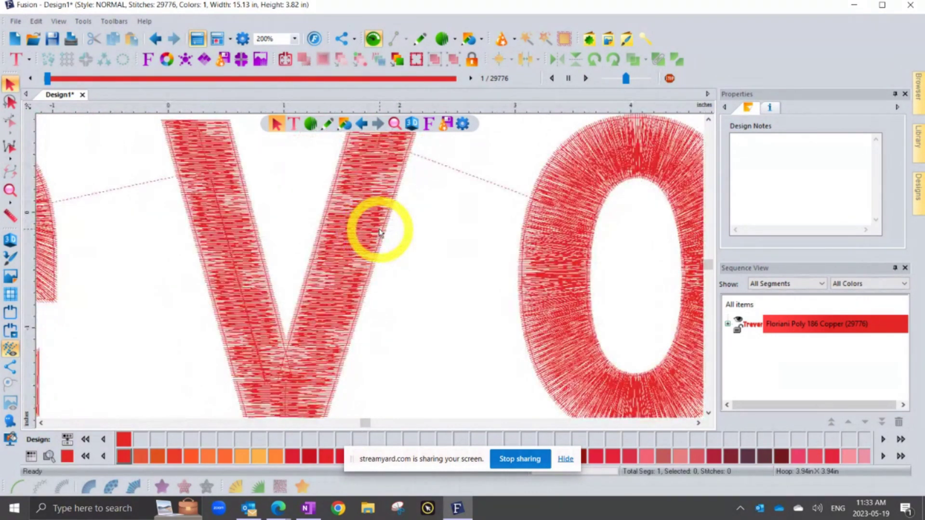
pyautogui.click(379, 233)
# Tick Zig-Zag in Trevor's underlay settings.
pyautogui.scroll(-1, 376, 197)
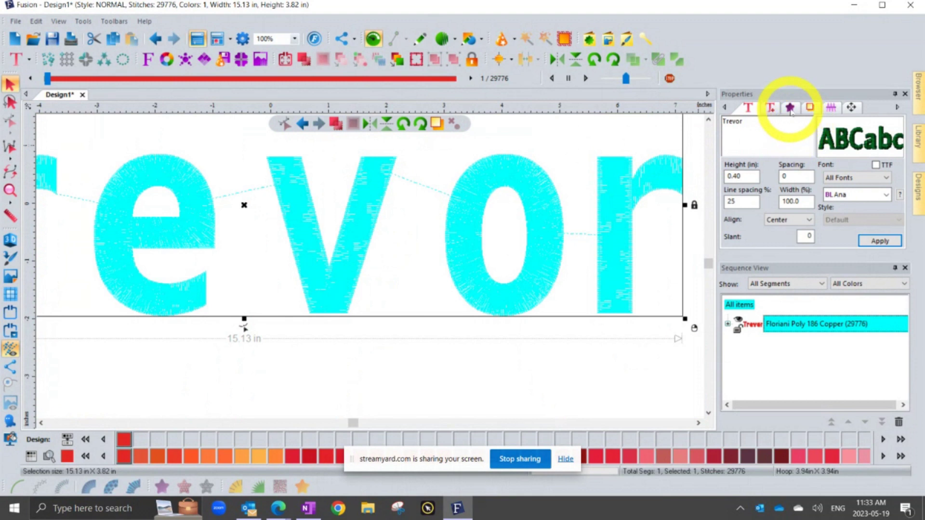
pyautogui.click(810, 108)
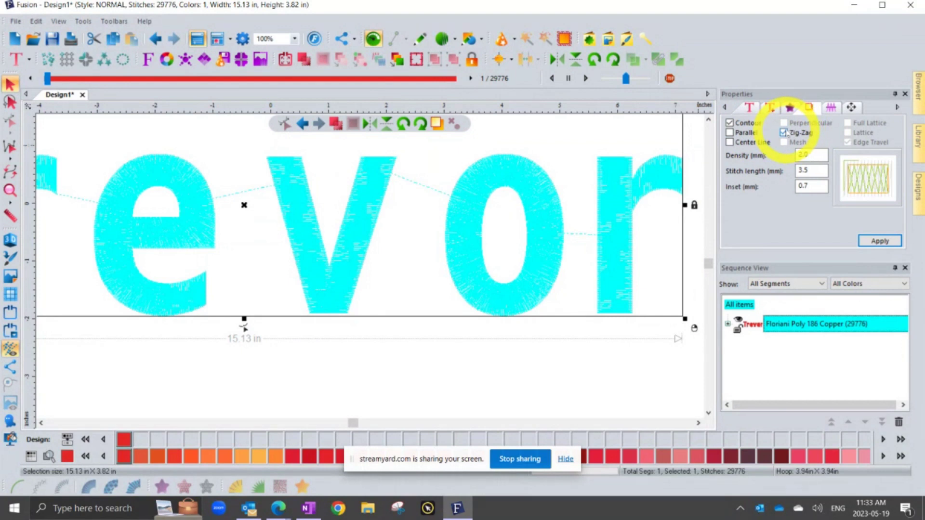
pyautogui.click(784, 133)
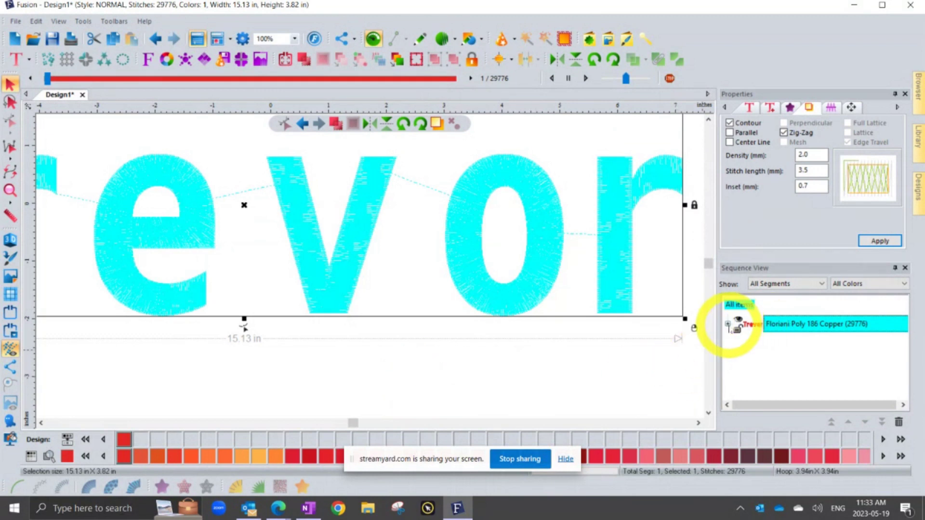
# Expand the Trevor entry in Sequence View and select its single text object.
pyautogui.click(728, 325)
pyautogui.scroll(-2, 200, 248)
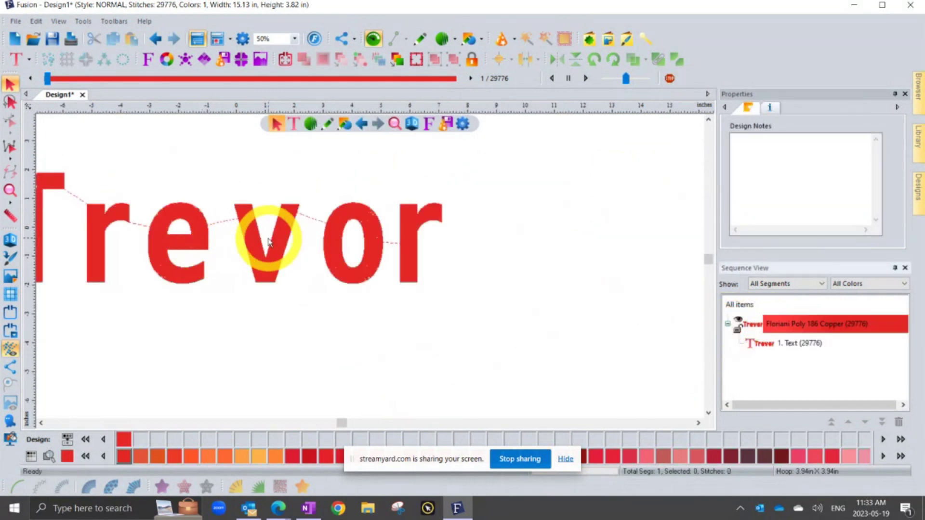
pyautogui.click(256, 232)
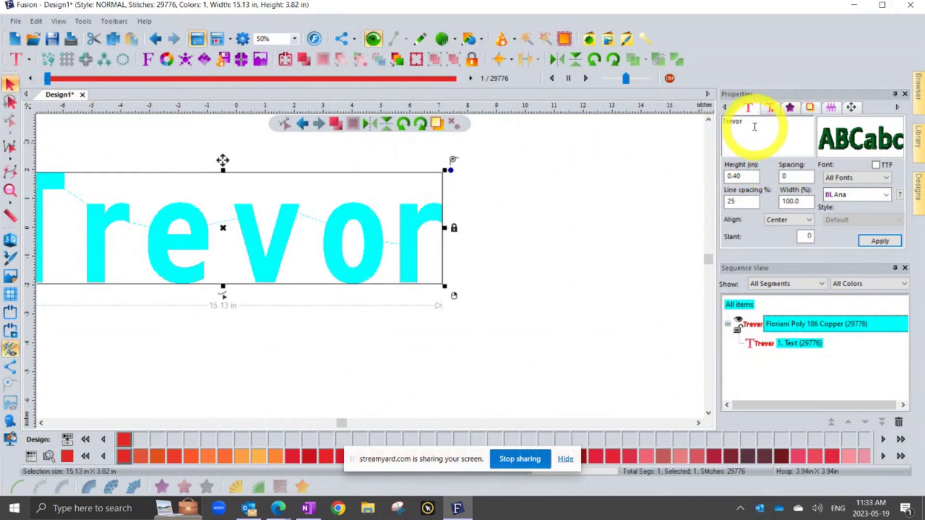
# Retype the lettering as 'Floriani' in the Andrew font and nudge it lower on the canvas.
pyautogui.doubleClick(725, 126)
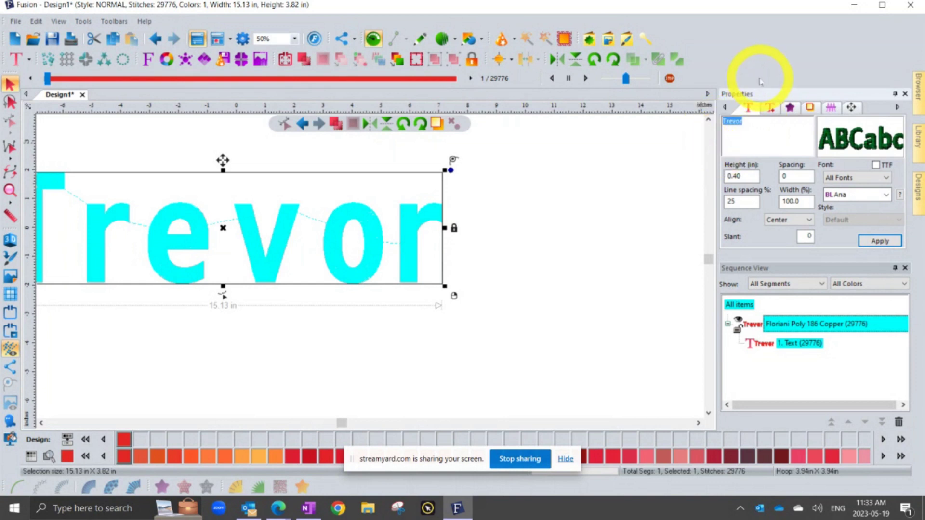
pyautogui.write('Flor')
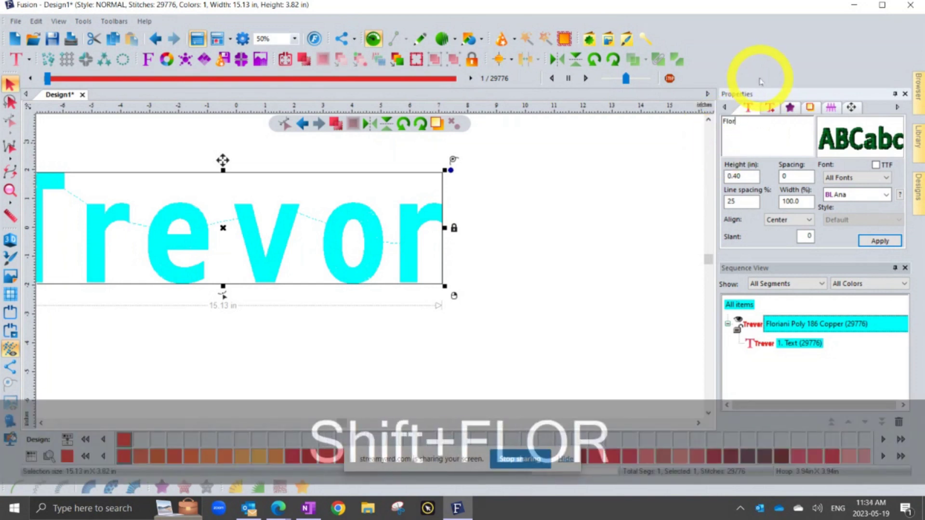
pyautogui.write('iani')
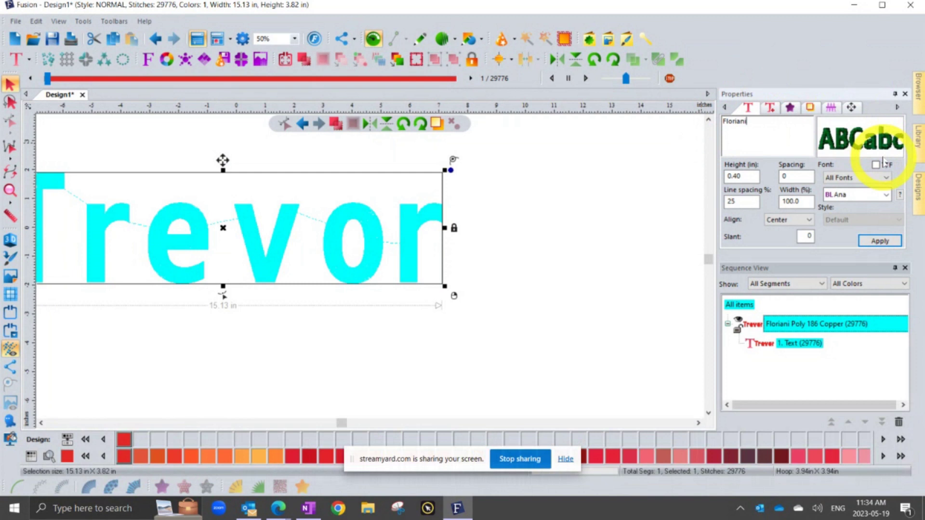
pyautogui.click(867, 195)
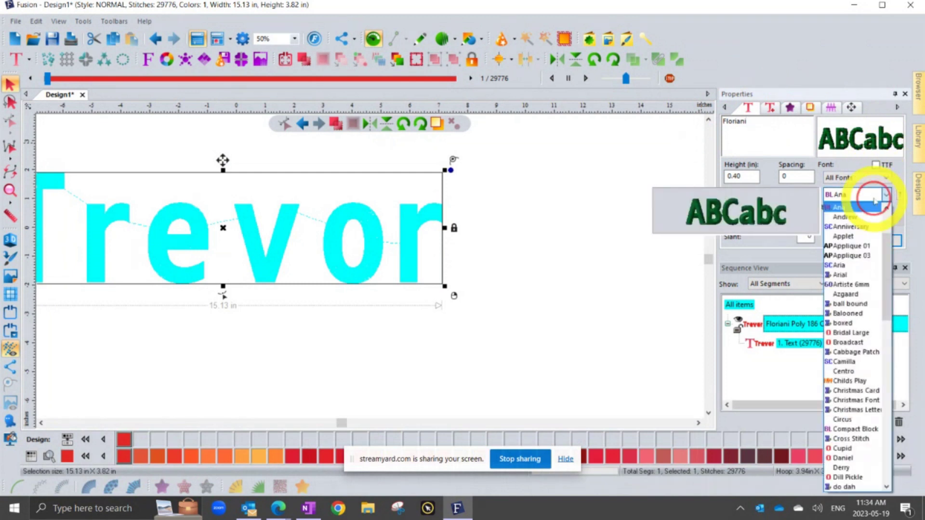
pyautogui.click(846, 217)
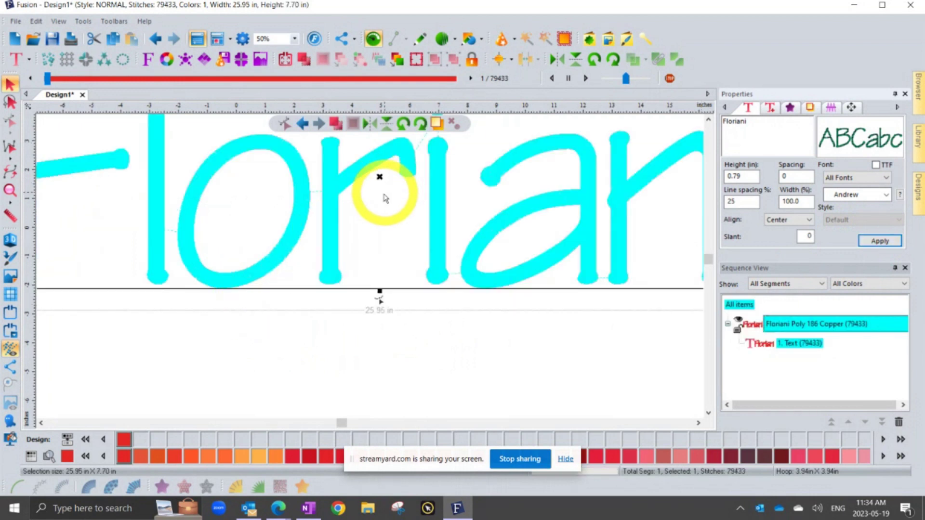
pyautogui.scroll(-1, 386, 201)
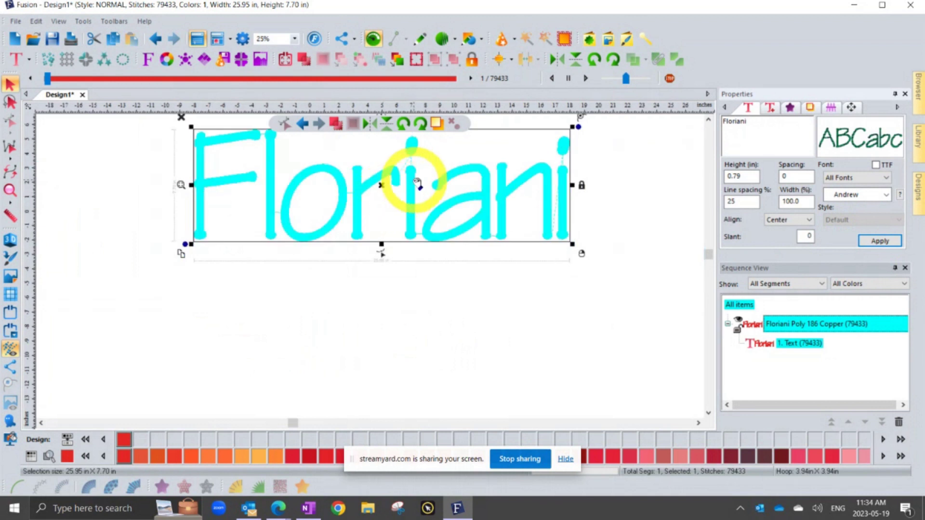
pyautogui.moveTo(415, 182); pyautogui.dragTo(408, 221)
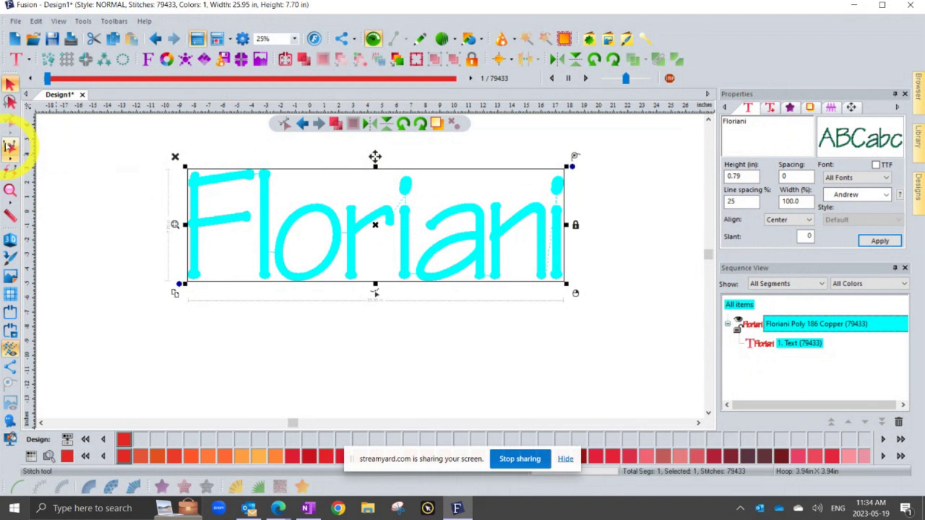
# Use the context menu's letter editing on Floriani and pick out a single letter.
pyautogui.rightClick(269, 210)
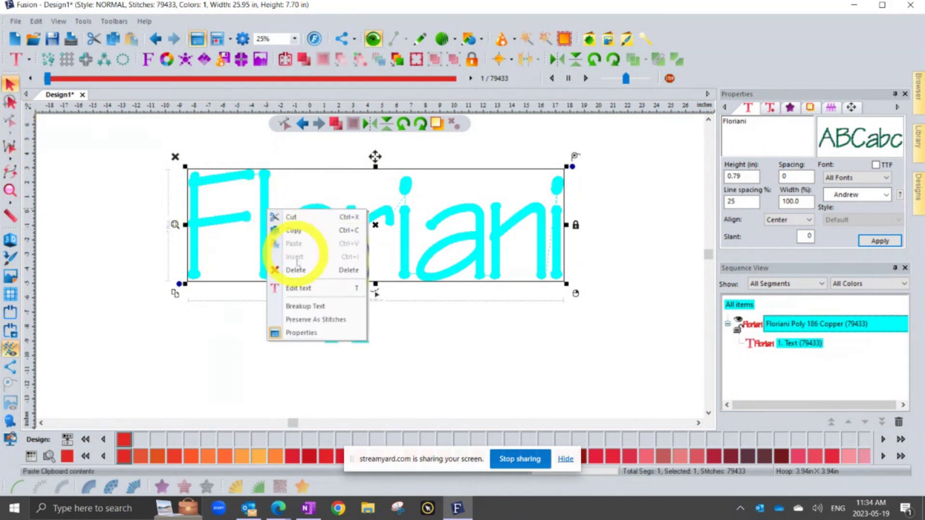
pyautogui.click(301, 288)
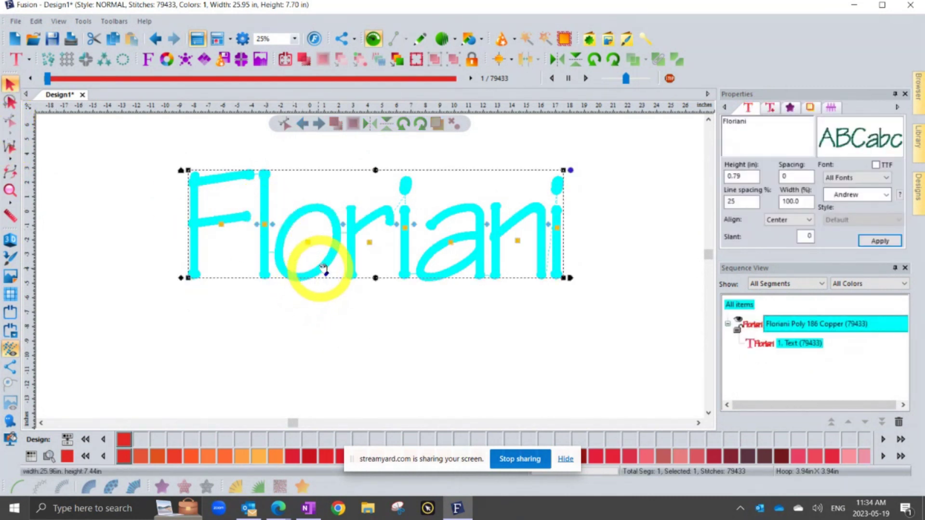
pyautogui.click(372, 244)
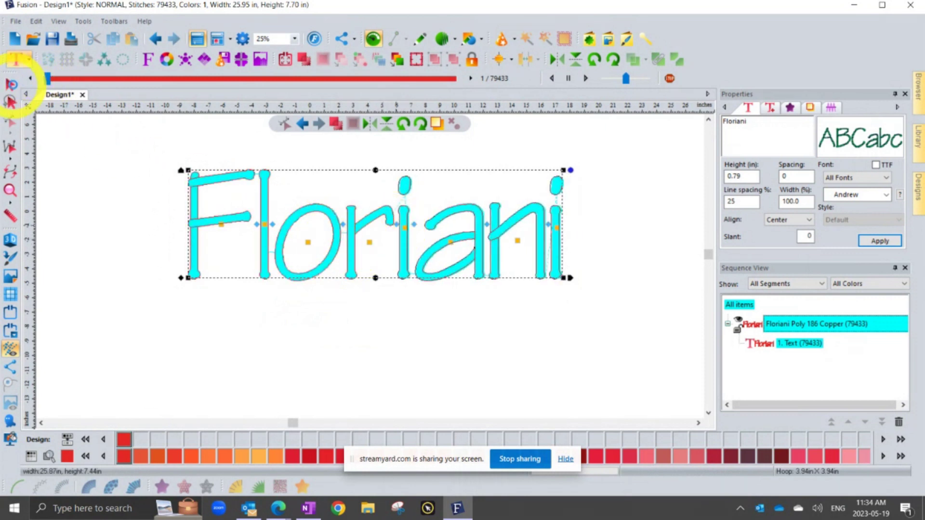
# Reselect the whole Floriani lettering and apply Breakup Text from its context menu.
pyautogui.click(11, 85)
pyautogui.click(378, 174)
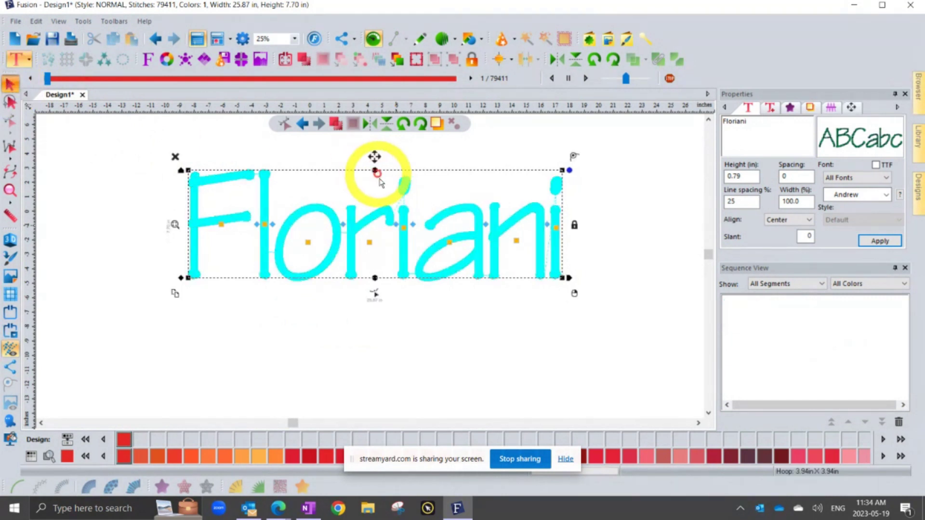
pyautogui.click(398, 224)
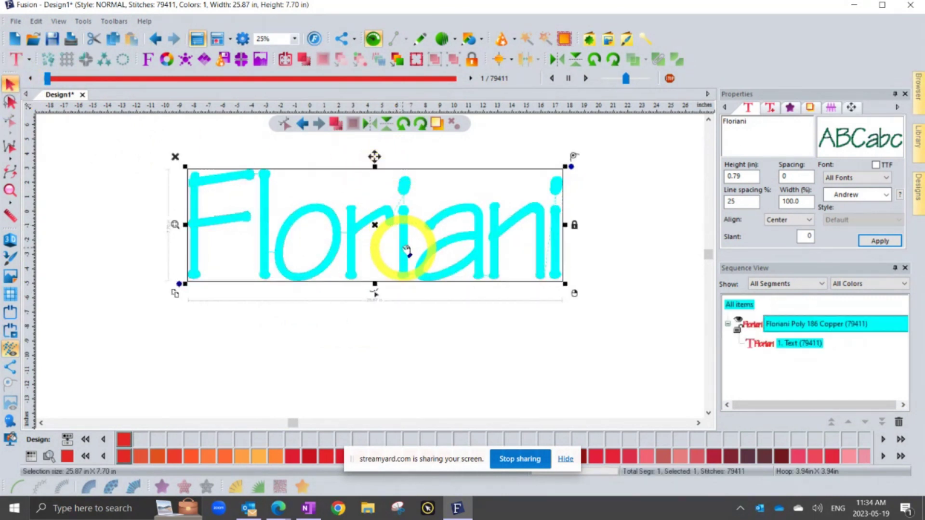
pyautogui.rightClick(407, 249)
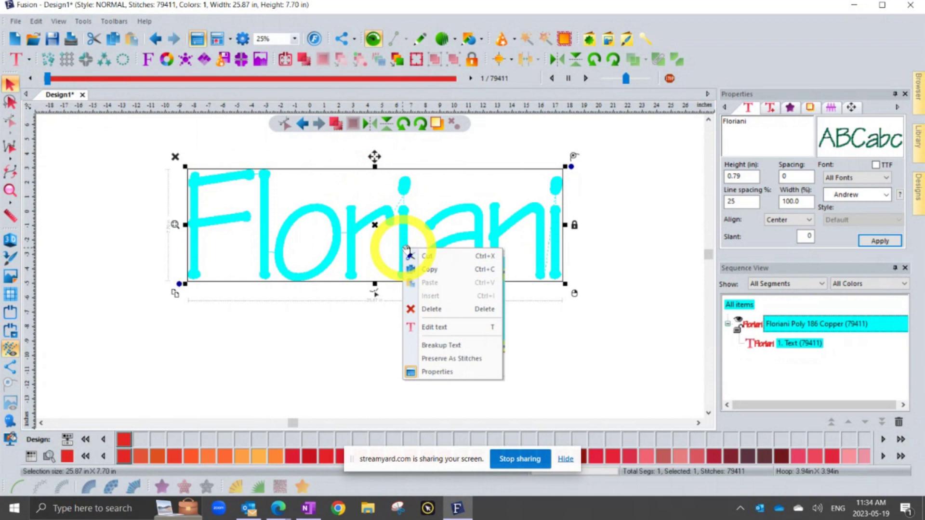
pyautogui.click(453, 347)
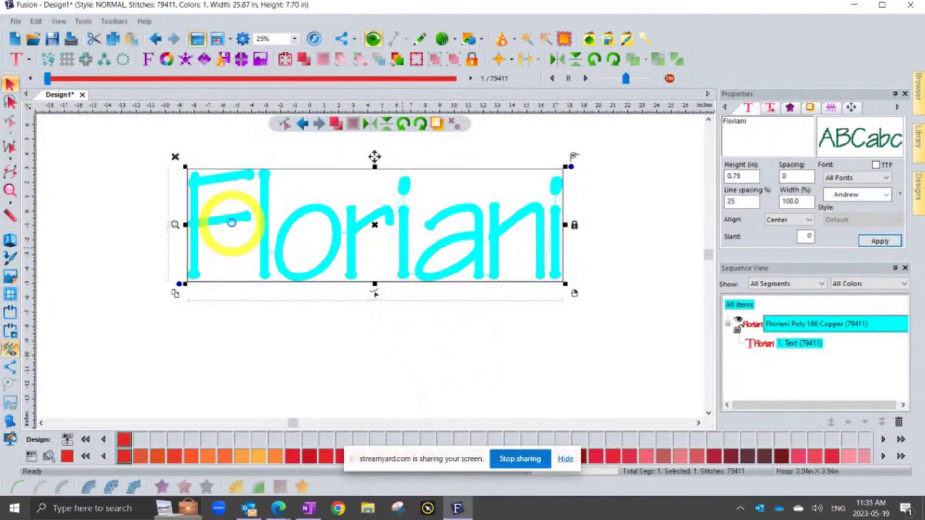
# Expand Floriani in the sequence list and select the letter o's satin path segment.
pyautogui.click(269, 204)
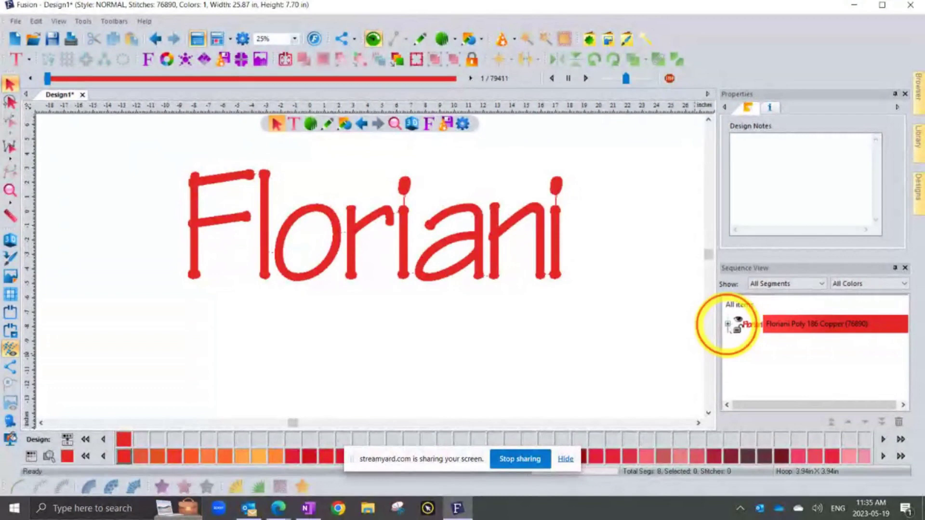
pyautogui.click(727, 324)
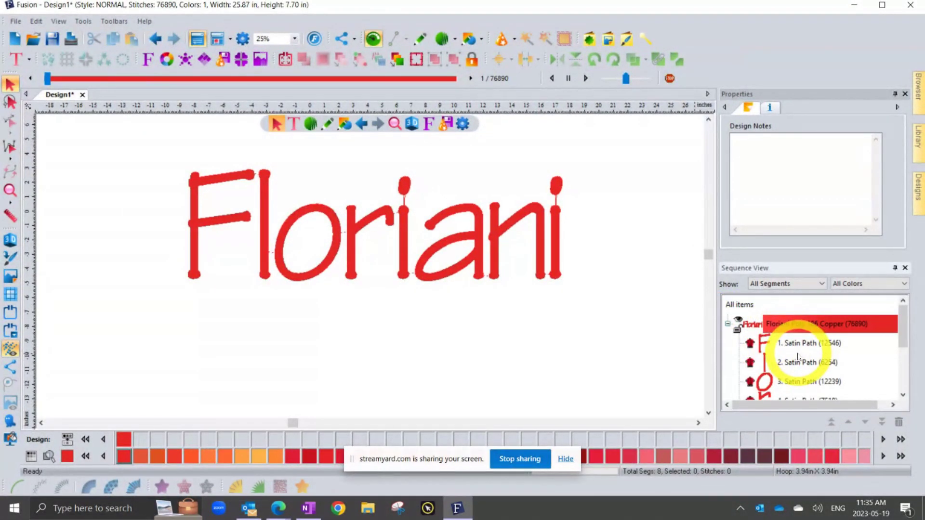
pyautogui.scroll(-1, 798, 357)
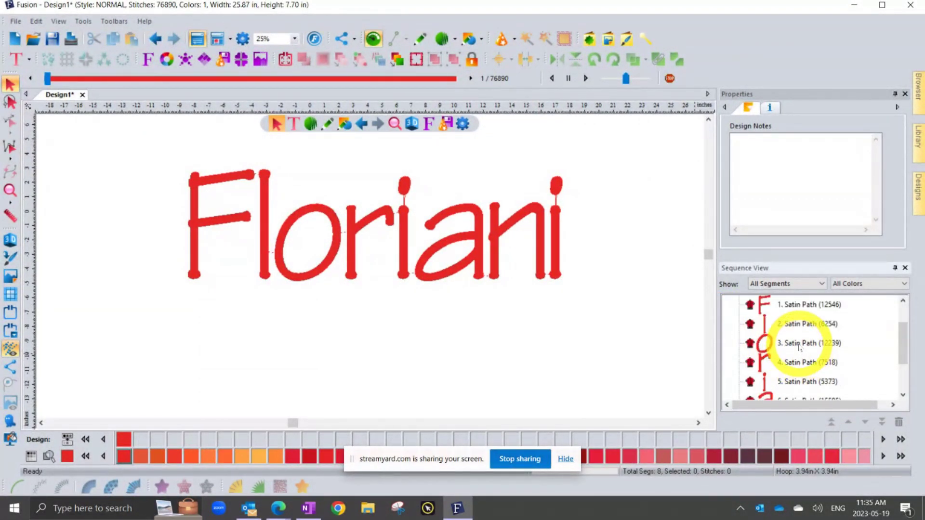
pyautogui.click(800, 347)
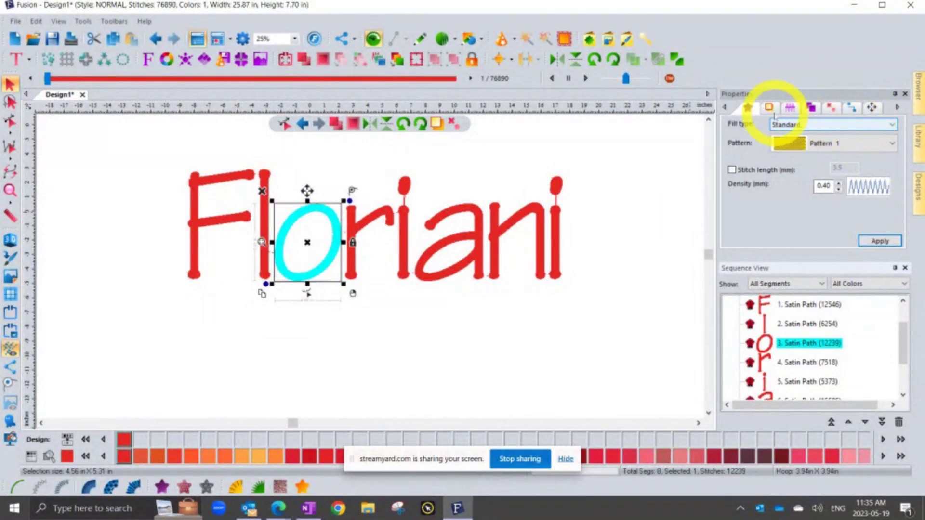
# Tick Perpendicular underlay for the o, apply it, and deselect the letter.
pyautogui.click(769, 108)
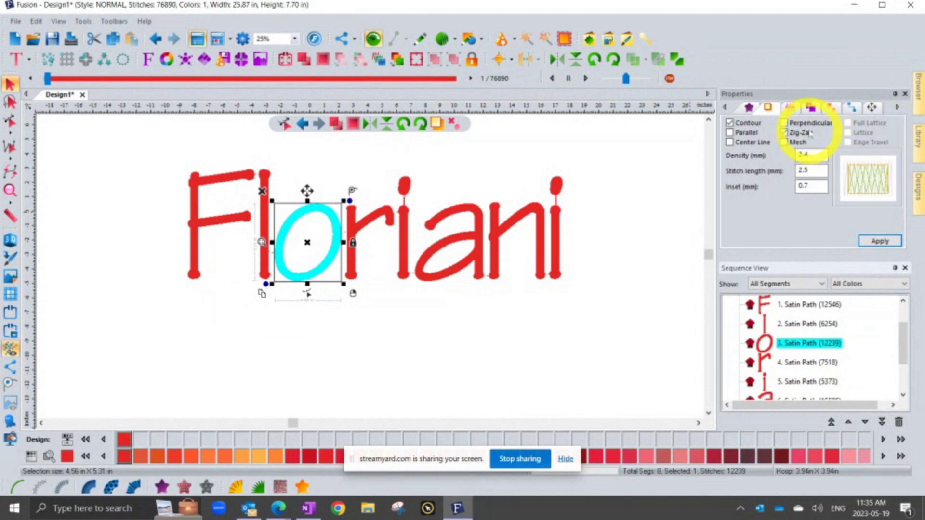
pyautogui.click(784, 123)
pyautogui.click(784, 124)
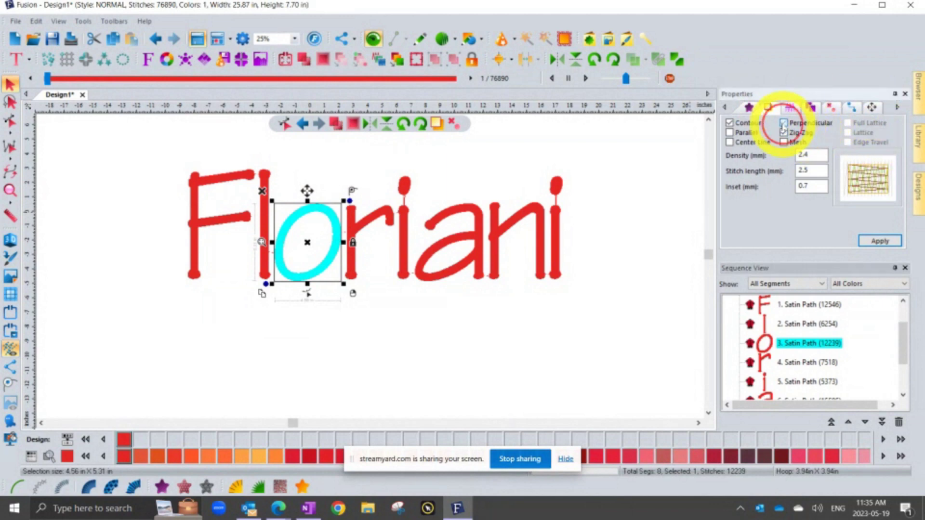
pyautogui.click(880, 240)
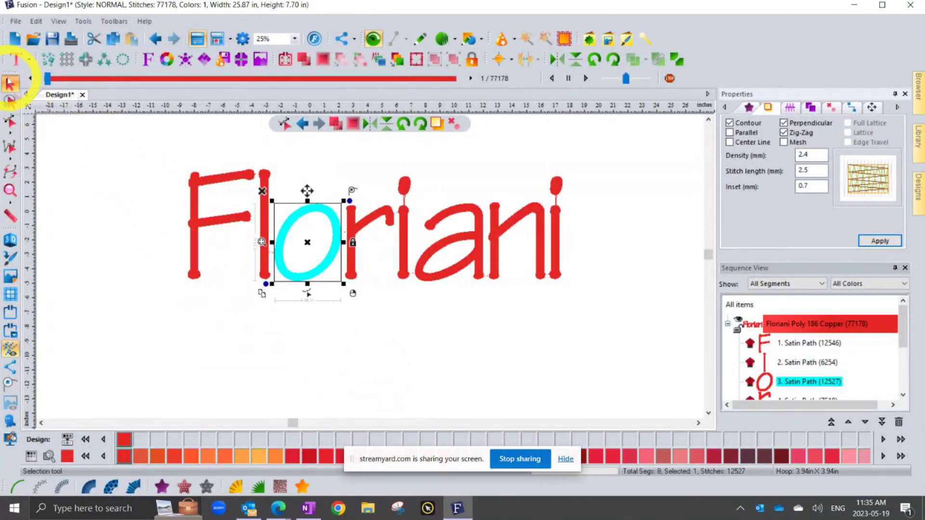
pyautogui.click(127, 180)
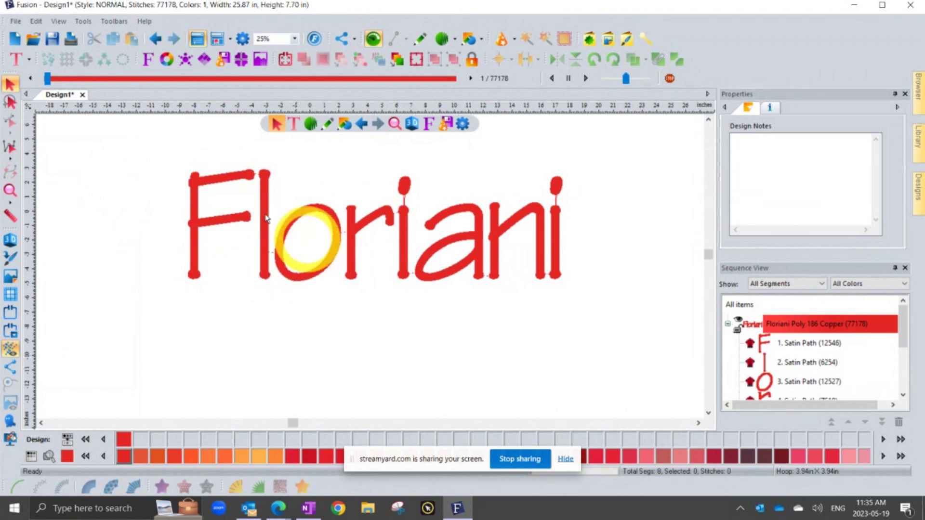
pyautogui.click(29, 59)
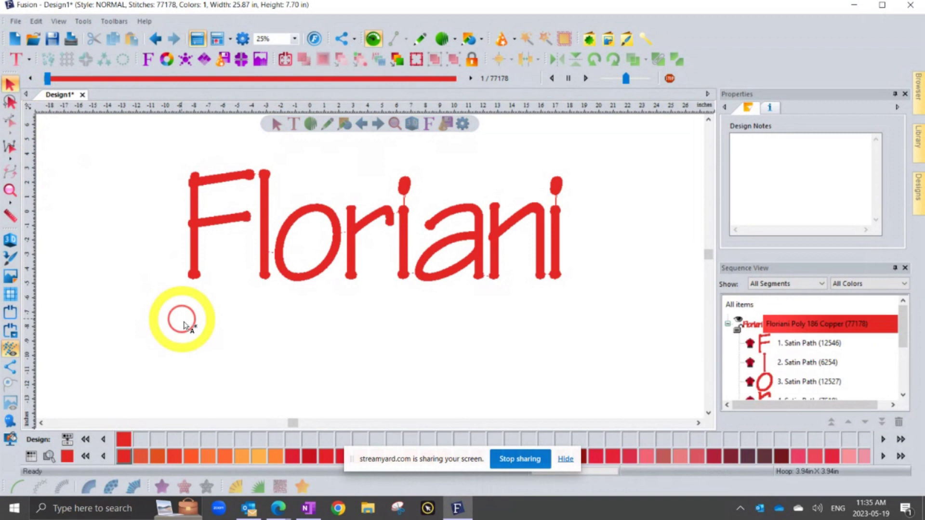
# Place MY TEXT in Andrew below Floriani, check the font's height range, and apply 0.40 in height.
pyautogui.click(190, 351)
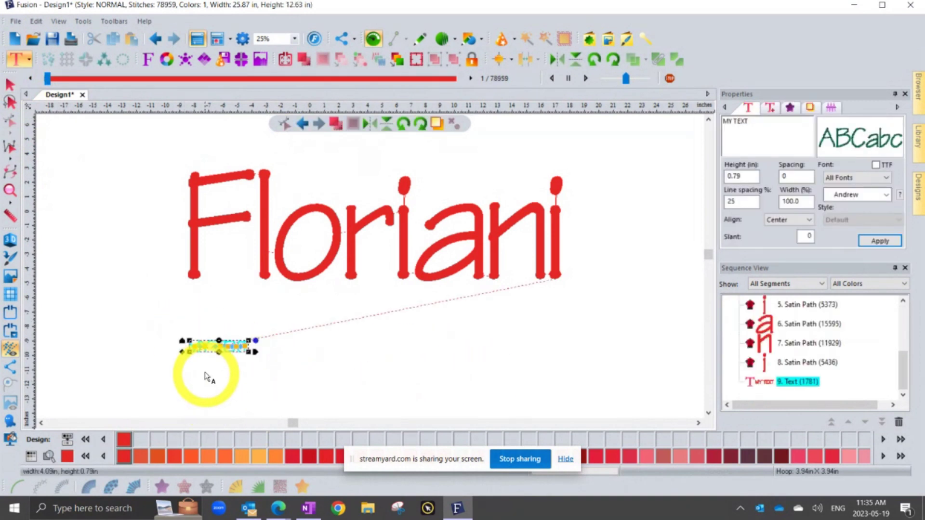
pyautogui.scroll(2, 202, 368)
pyautogui.scroll(2, 186, 332)
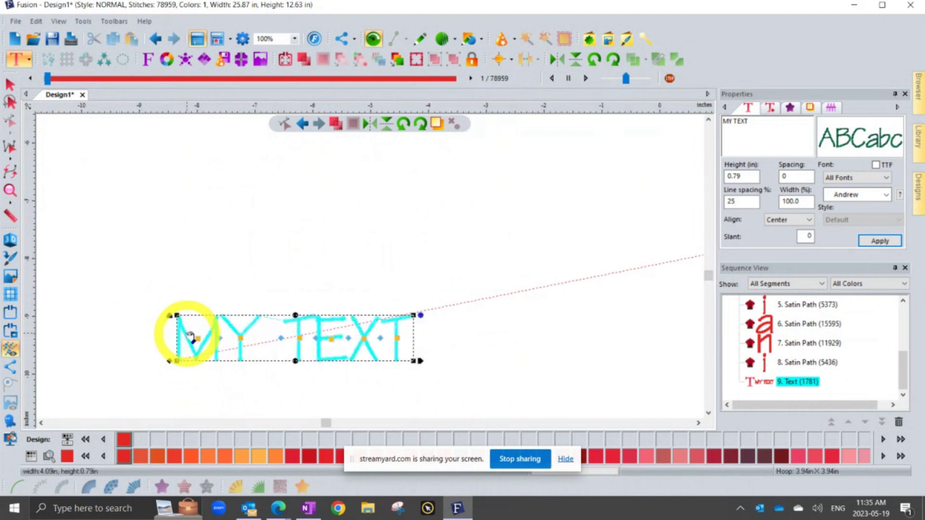
pyautogui.scroll(1, 190, 338)
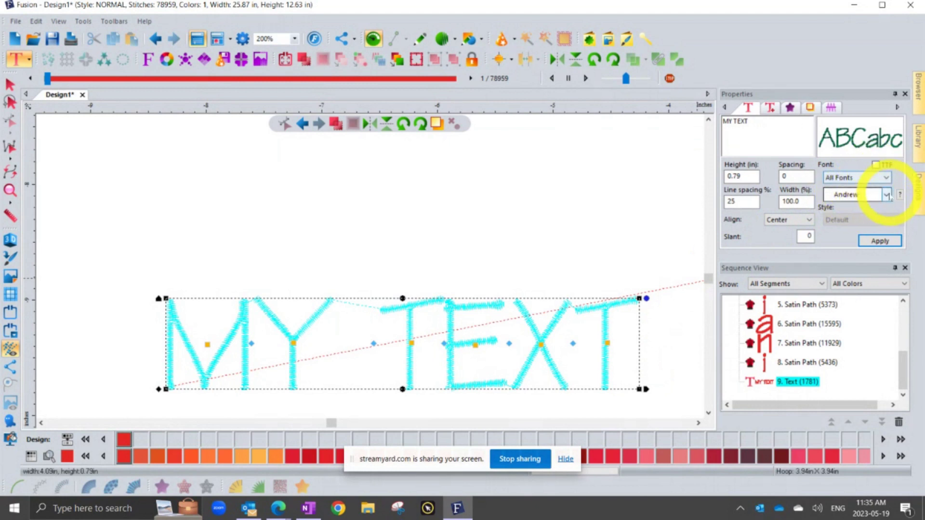
pyautogui.click(899, 194)
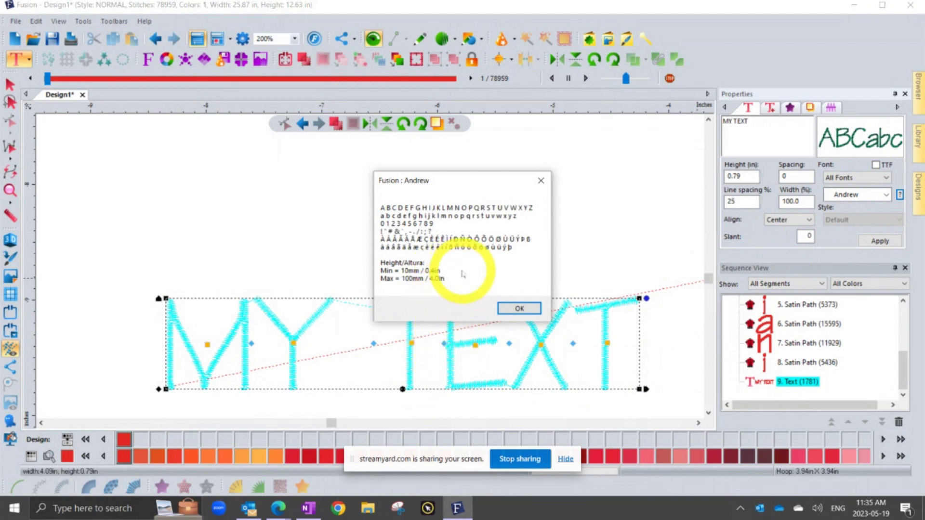
pyautogui.click(519, 308)
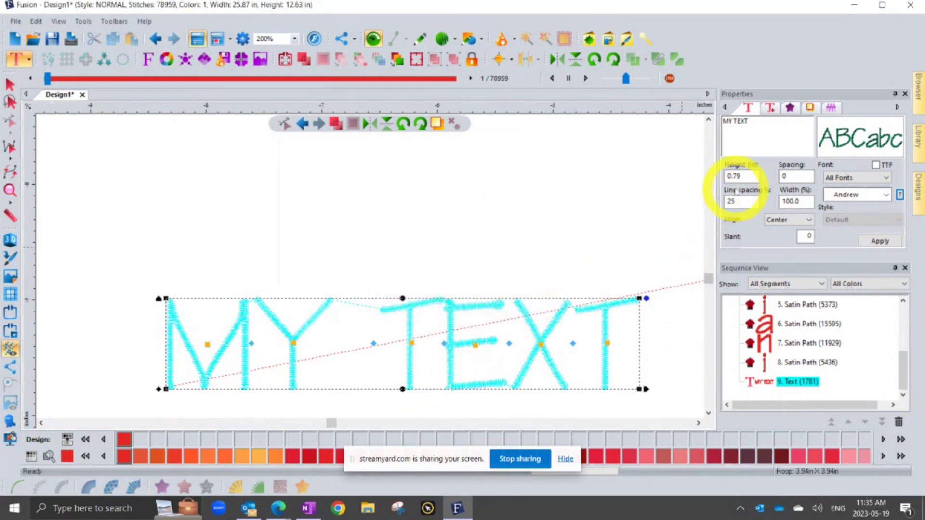
pyautogui.click(746, 176)
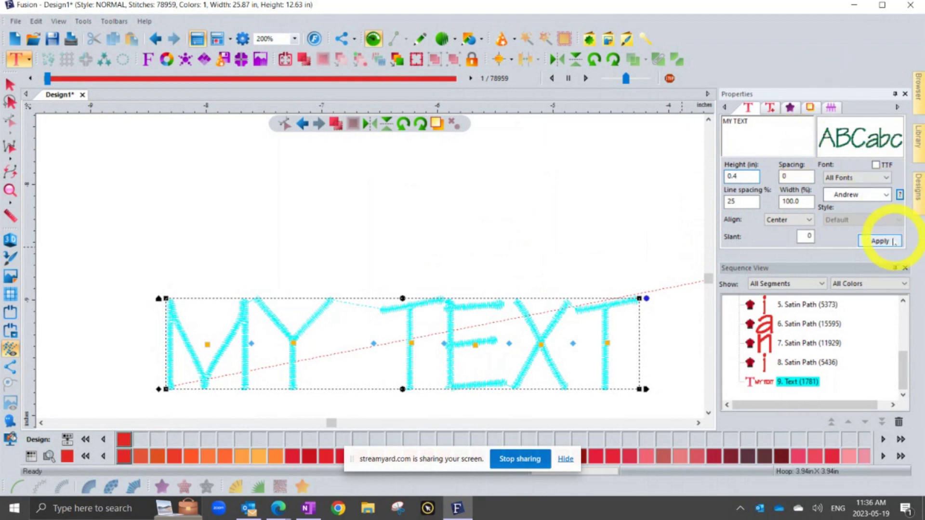
pyautogui.click(867, 243)
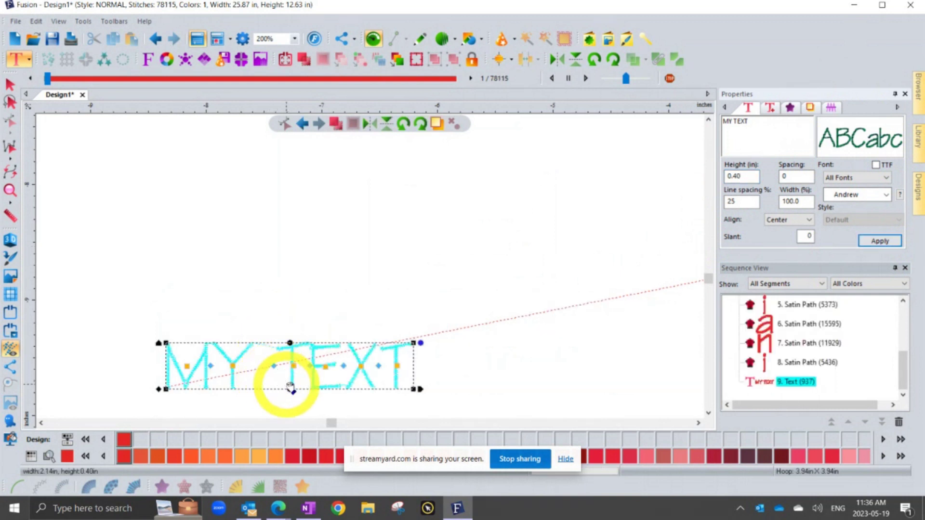
# Switch MY TEXT's underlay from parallel to center line only (907 stitches) and preview it in 3D.
pyautogui.scroll(2, 302, 388)
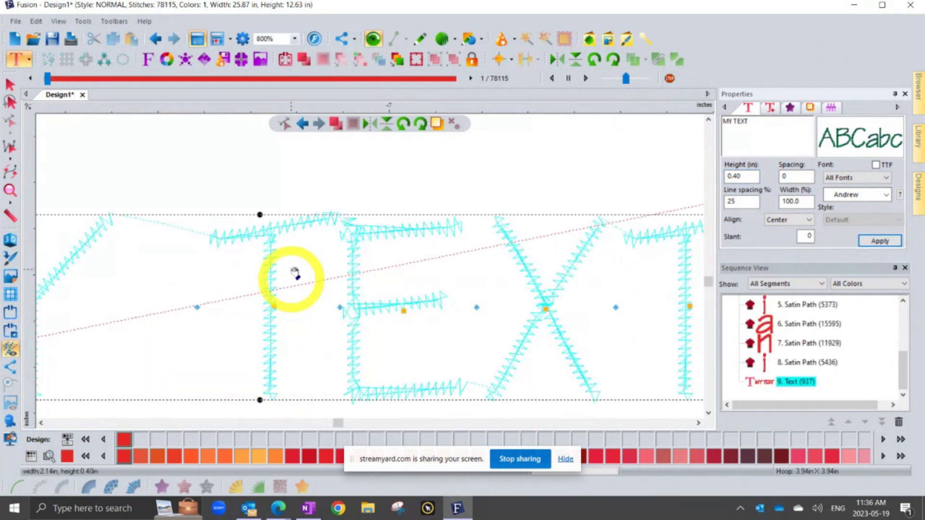
pyautogui.click(810, 107)
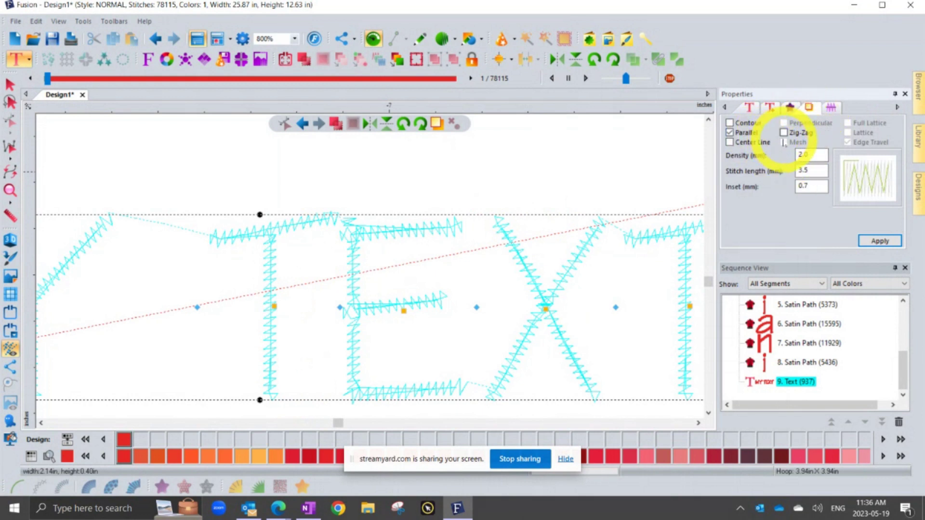
pyautogui.click(730, 143)
pyautogui.click(730, 133)
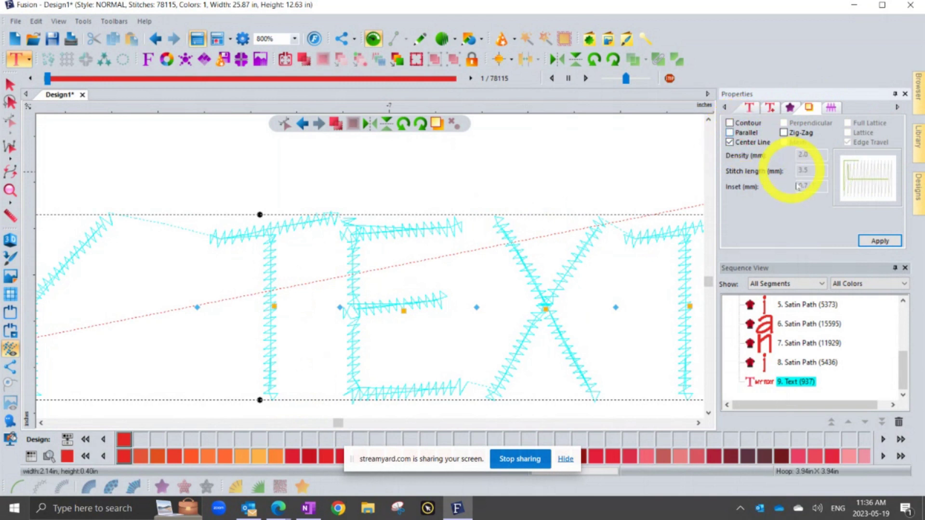
pyautogui.click(888, 238)
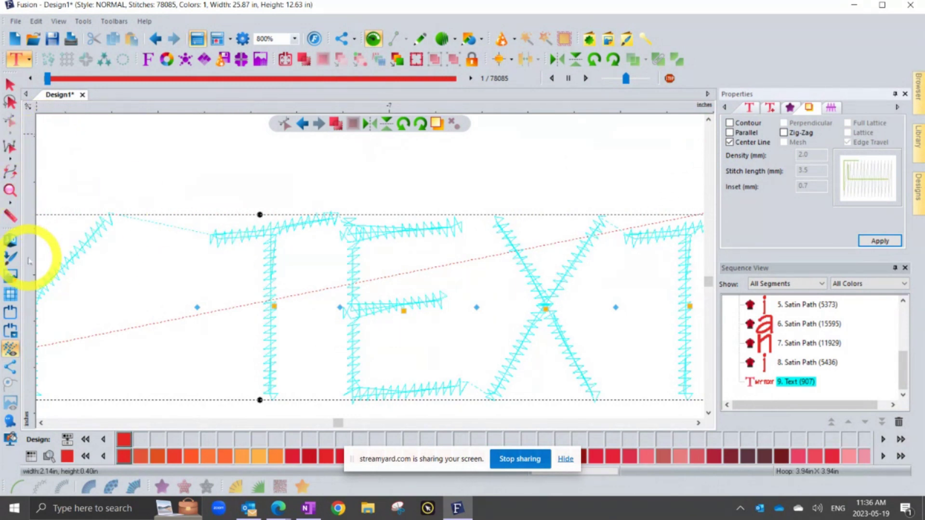
pyautogui.click(10, 240)
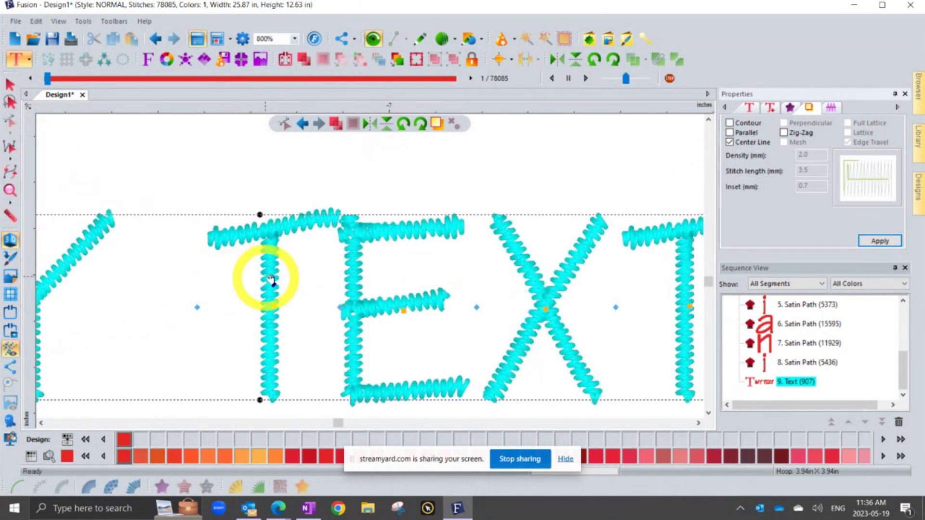
# Select MY TEXT and measure the width of the T's stitched stem with the Measure tool.
pyautogui.scroll(1, 262, 270)
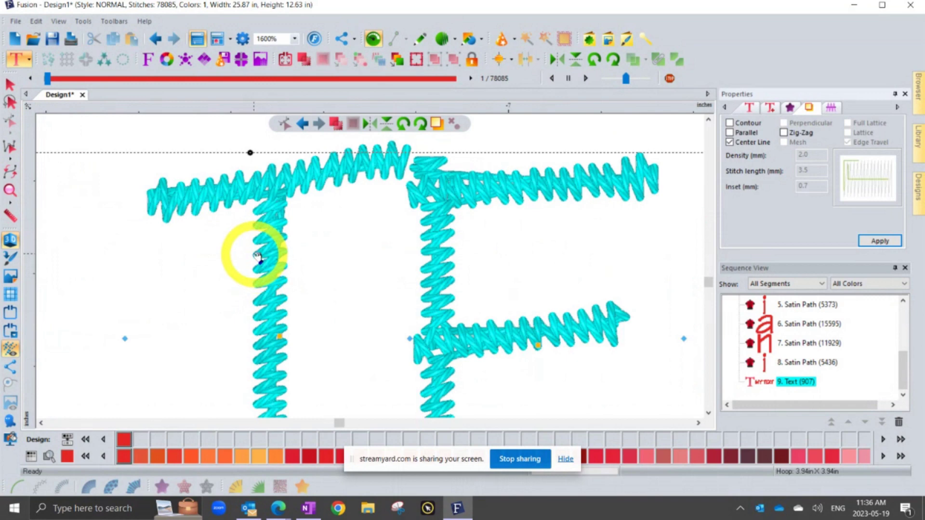
pyautogui.click(262, 257)
pyautogui.click(10, 215)
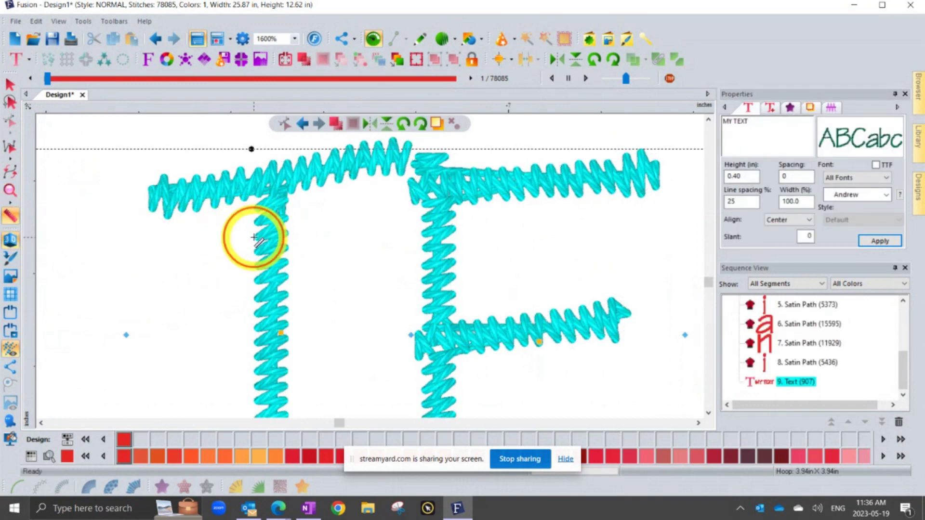
pyautogui.moveTo(263, 235); pyautogui.dragTo(285, 235)
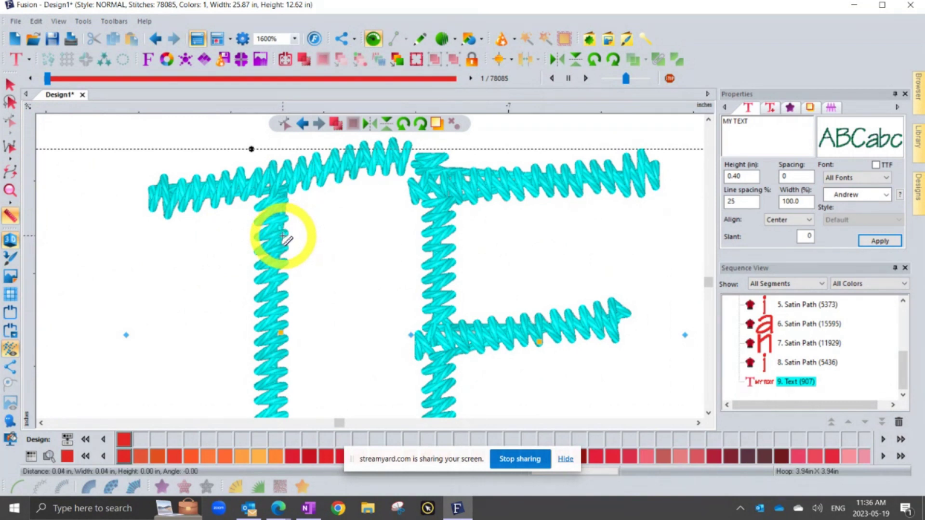
# Switch the ruler units to Metric and re-measure the T stem's stitch width in millimetres.
pyautogui.rightClick(259, 107)
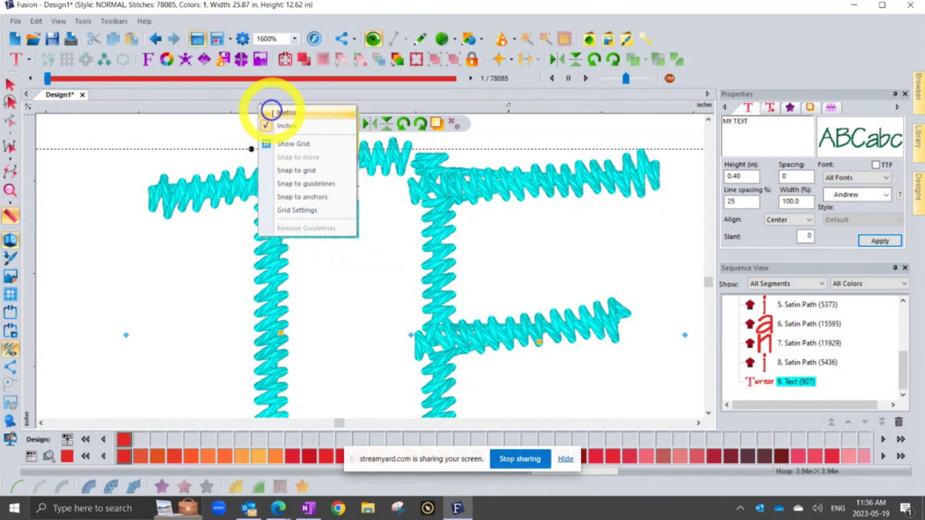
pyautogui.click(270, 120)
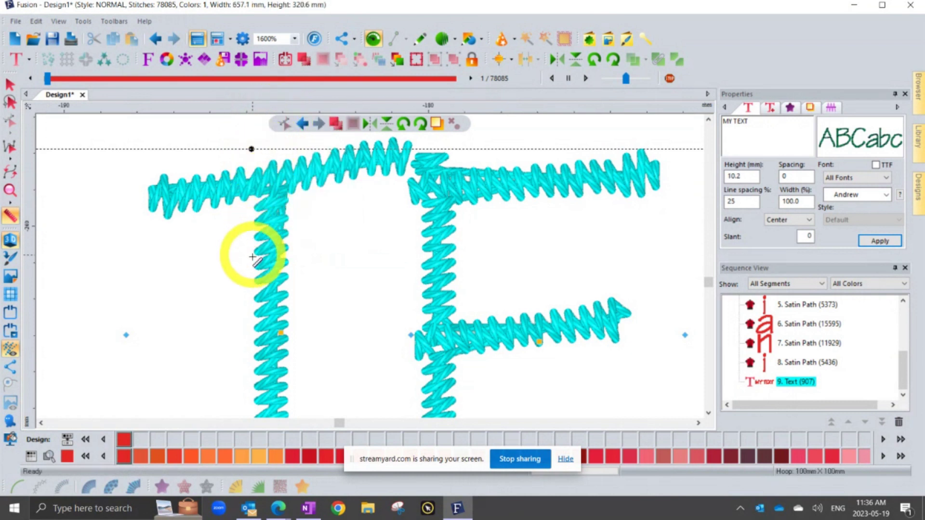
pyautogui.moveTo(252, 266); pyautogui.dragTo(287, 263)
pyautogui.scroll(-1, 287, 264)
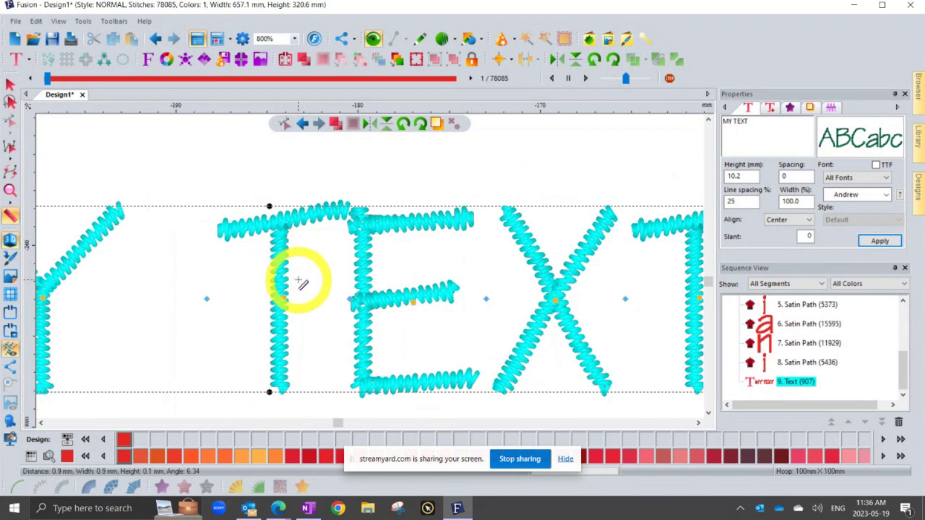
pyautogui.scroll(-1, 298, 279)
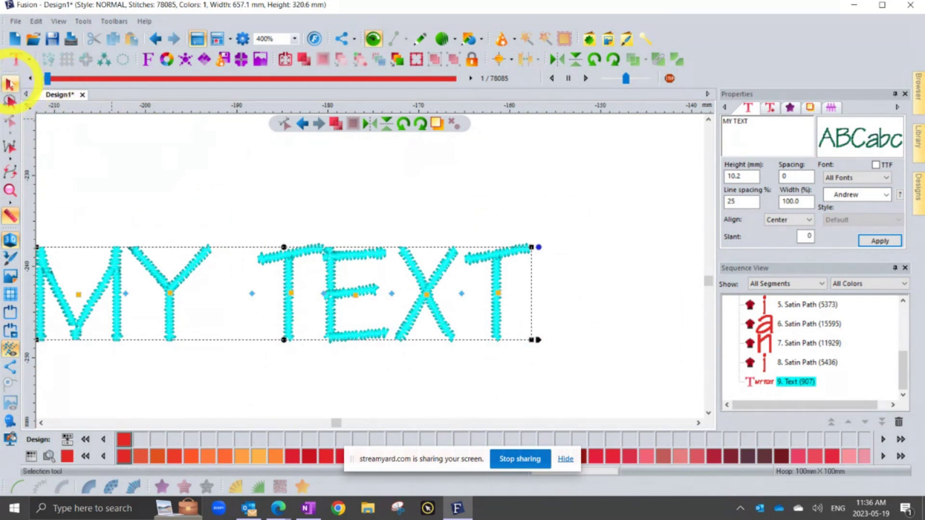
# Set MY TEXT's pull compensation type to Absolute at 0.2 mm and apply it.
pyautogui.click(10, 84)
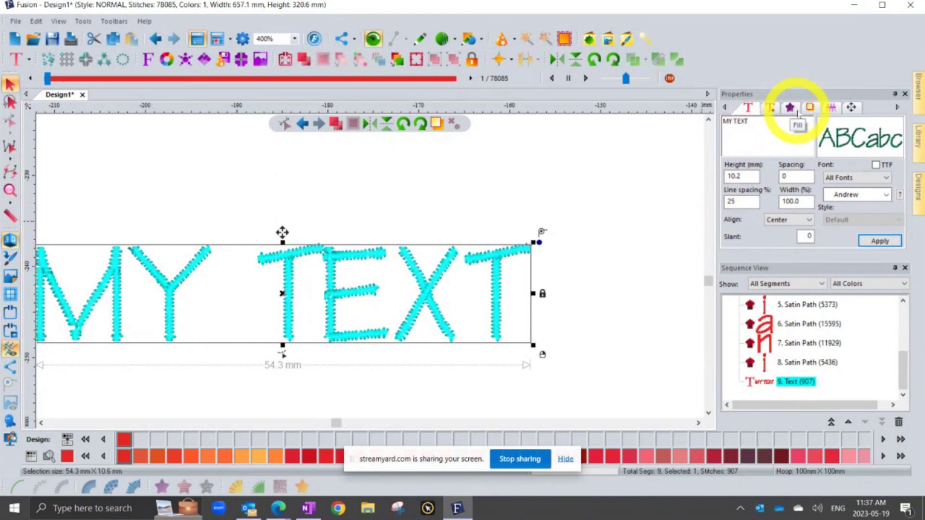
pyautogui.click(830, 108)
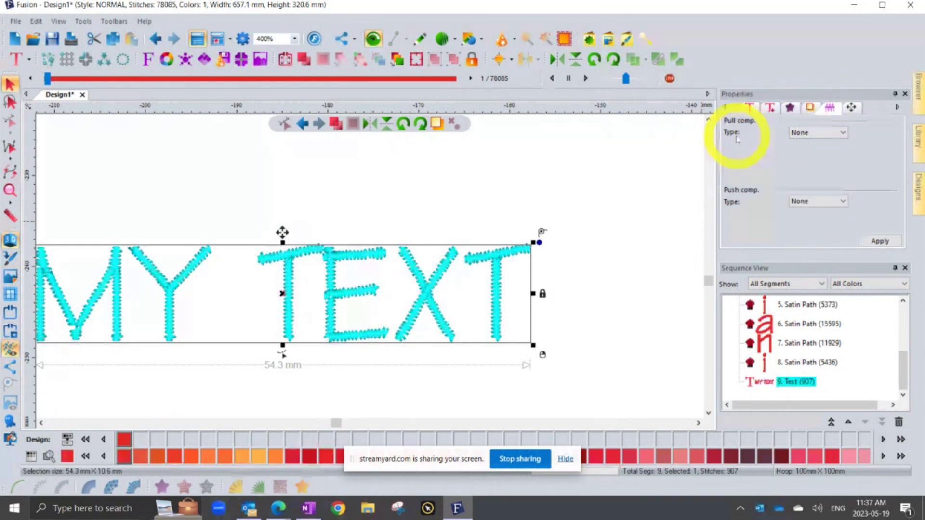
pyautogui.click(809, 130)
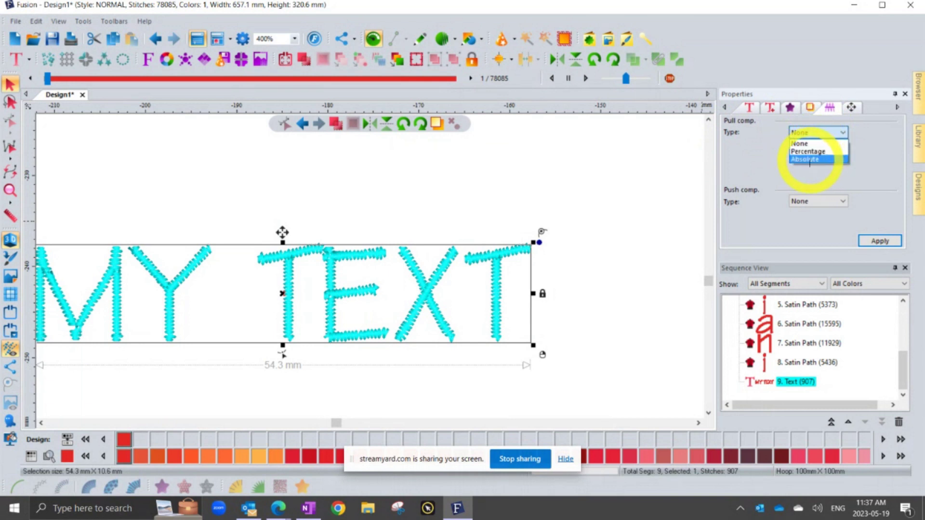
pyautogui.click(810, 160)
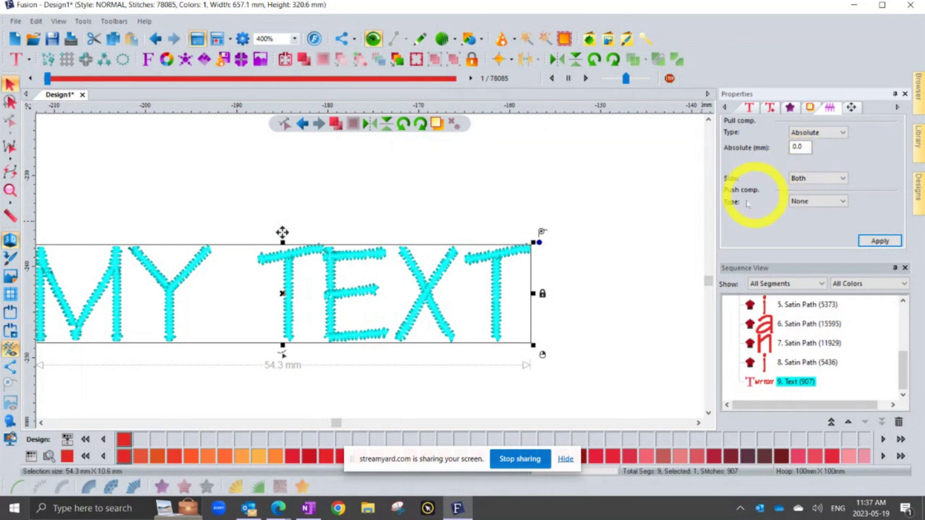
pyautogui.scroll(1, 483, 297)
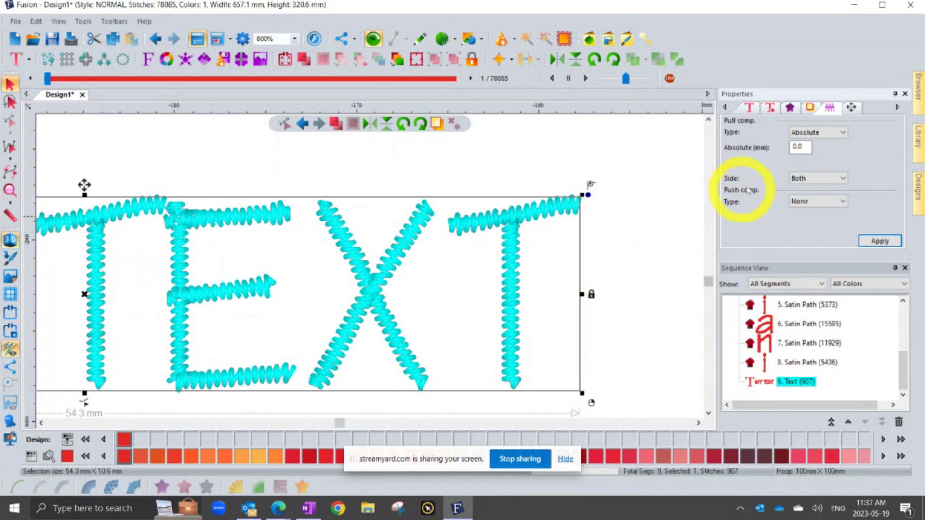
pyautogui.click(810, 146)
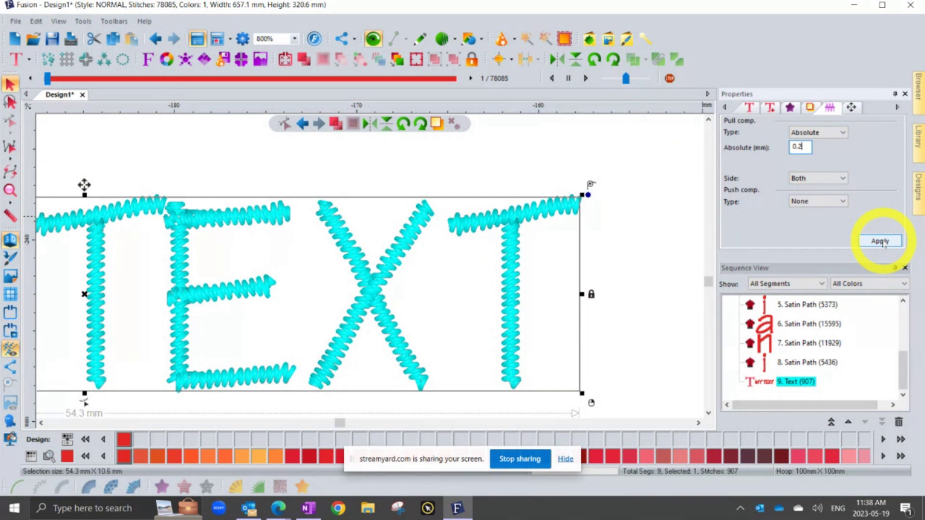
pyautogui.click(882, 242)
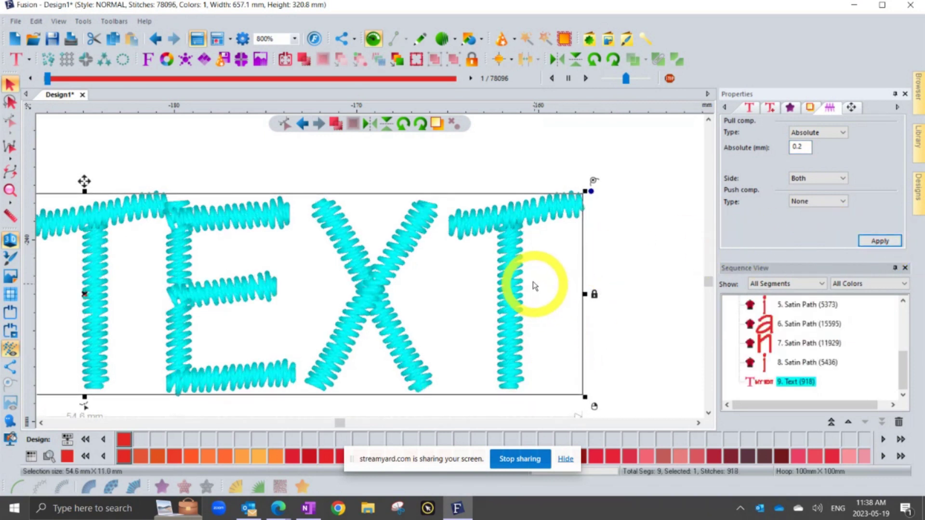
pyautogui.scroll(-1, 535, 285)
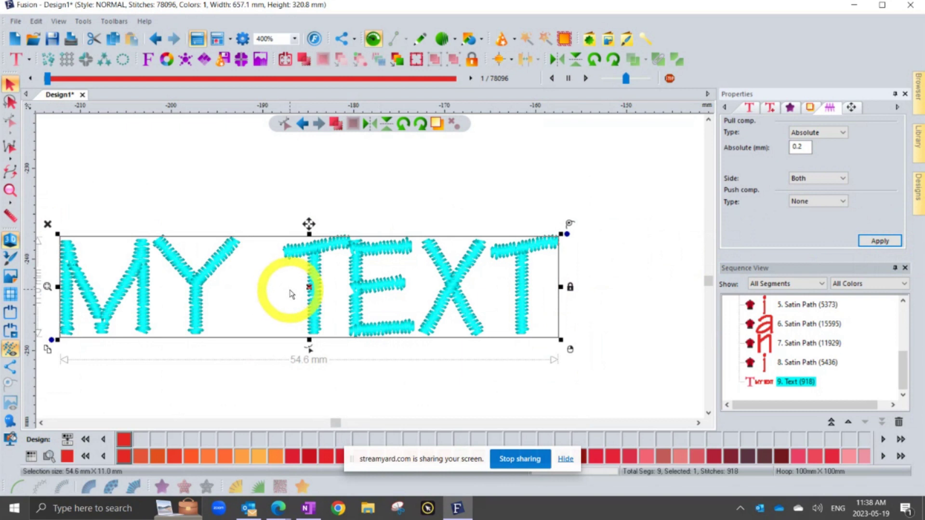
# Bring back MY TEXT's text settings and zoom in and out to inspect the lettering.
pyautogui.scroll(-1, 291, 294)
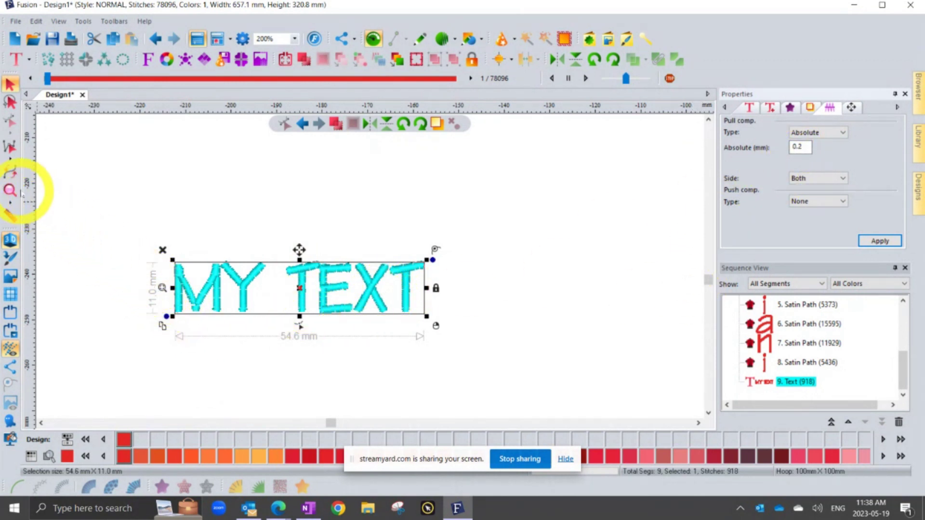
pyautogui.click(10, 191)
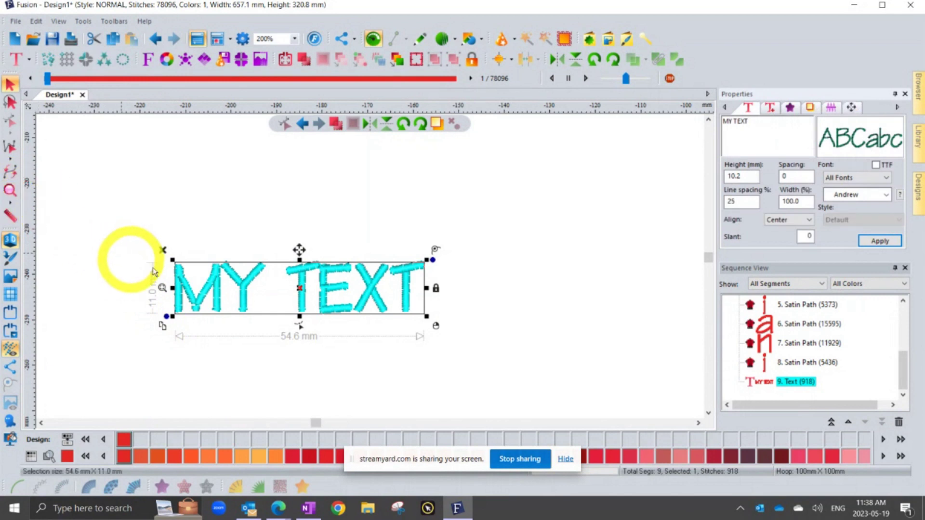
pyautogui.hotkey('ctrl', '0')
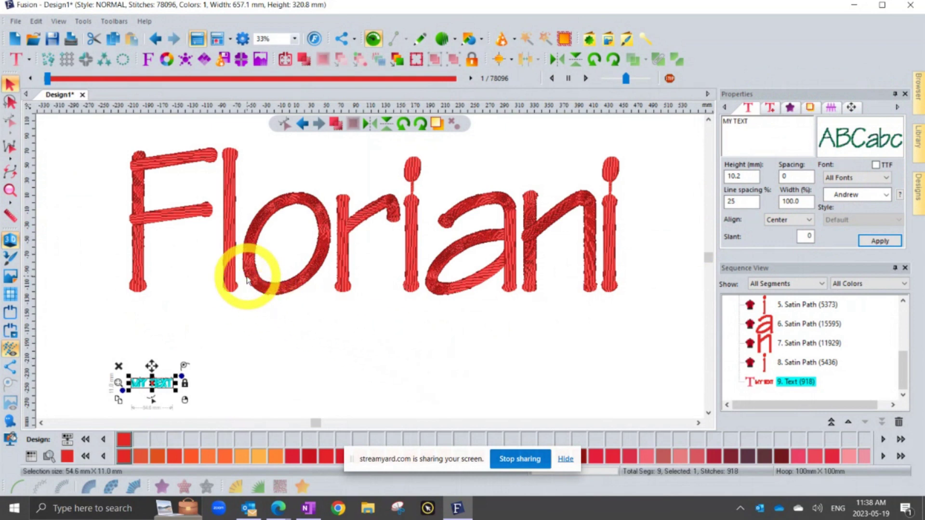
pyautogui.scroll(2, 247, 279)
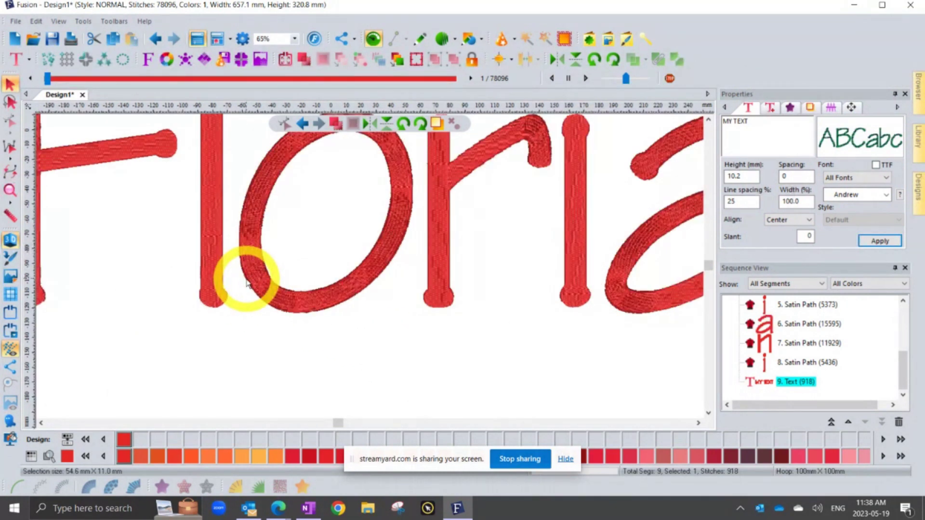
pyautogui.scroll(-2, 245, 288)
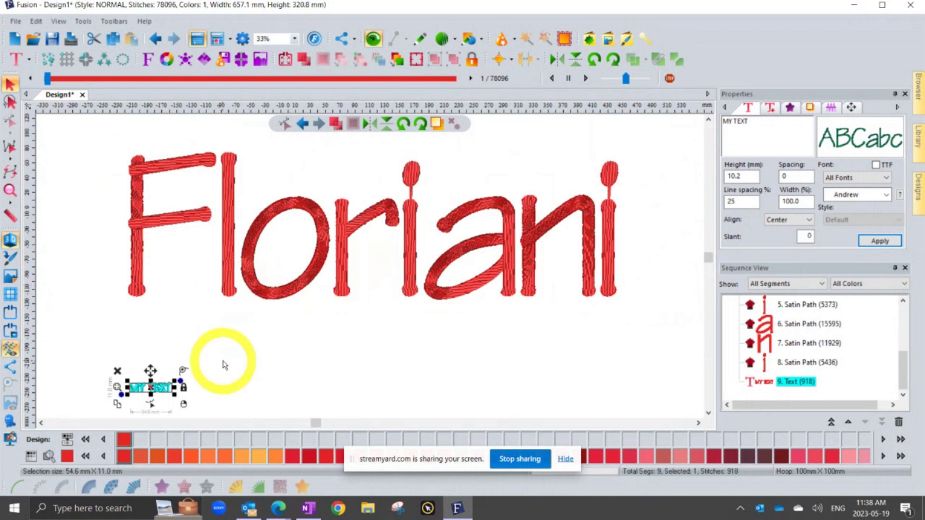
pyautogui.scroll(2, 141, 405)
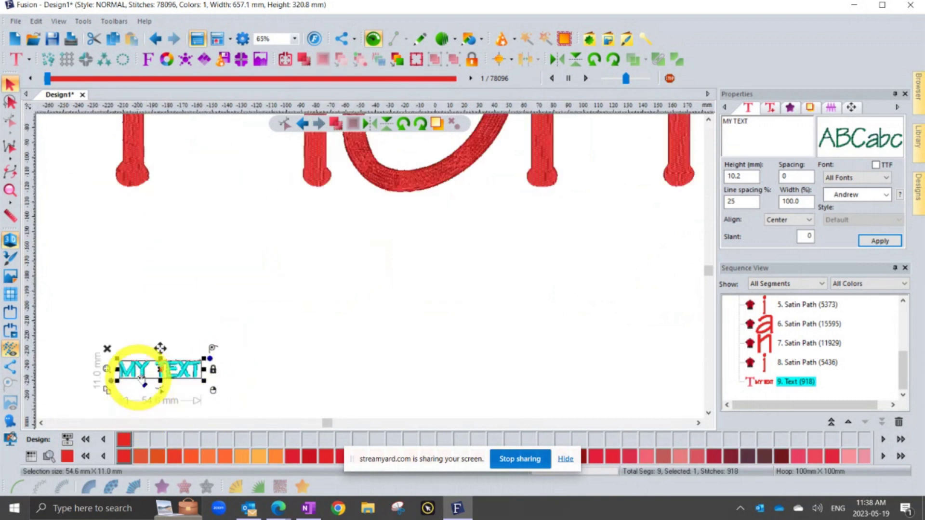
pyautogui.scroll(4, 144, 369)
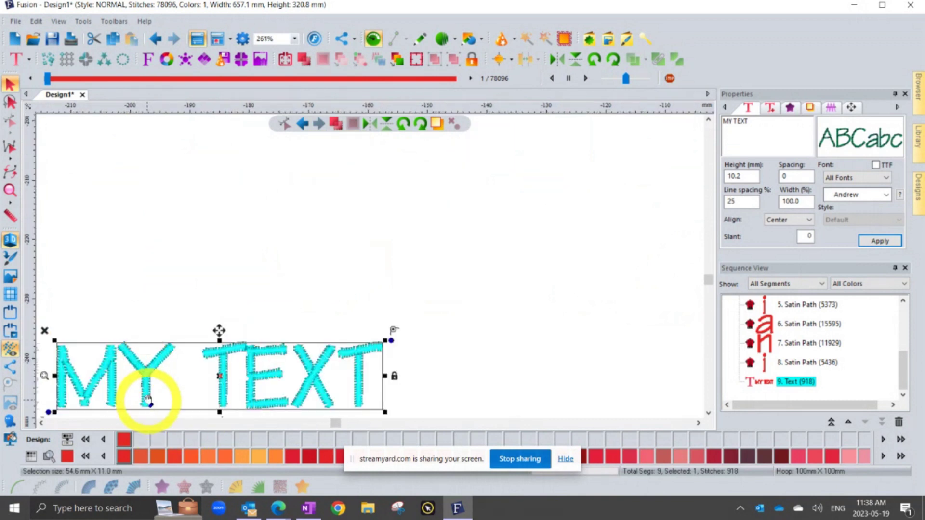
pyautogui.scroll(1, 141, 389)
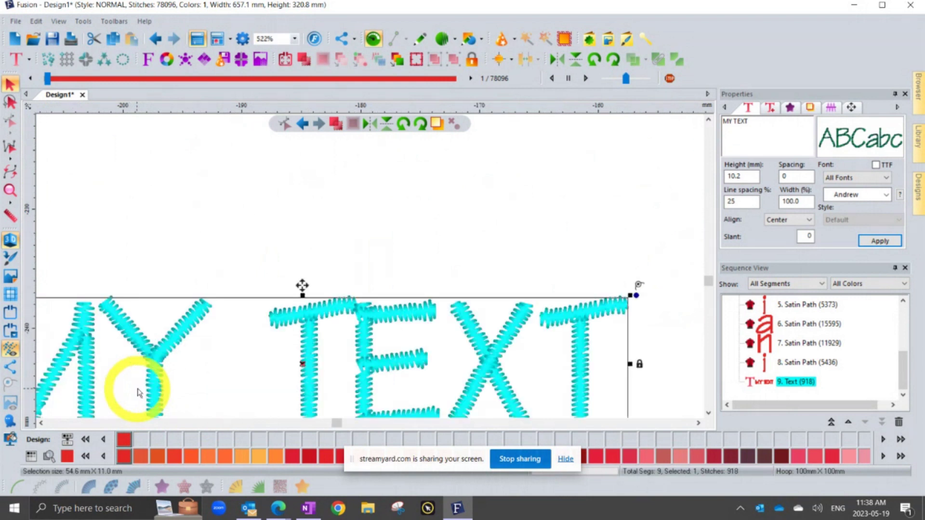
pyautogui.scroll(-1, 192, 347)
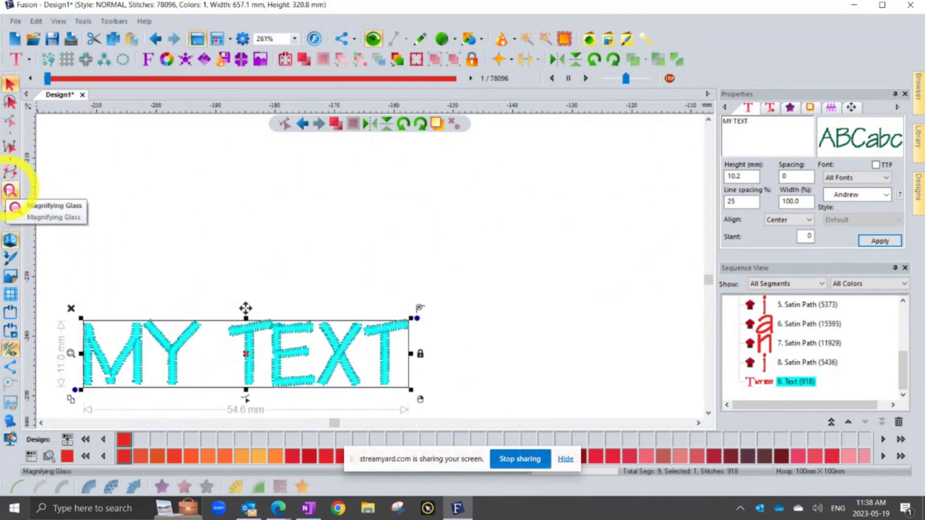
# Zoom out to the full Floriani design with the Magnifying Glass and deselect MY TEXT.
pyautogui.click(10, 190)
pyautogui.click(172, 239)
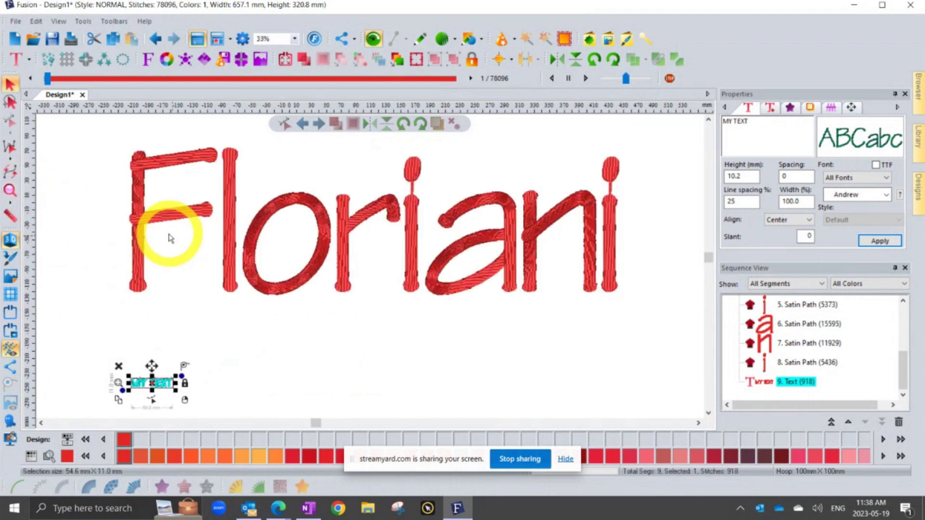
pyautogui.click(96, 177)
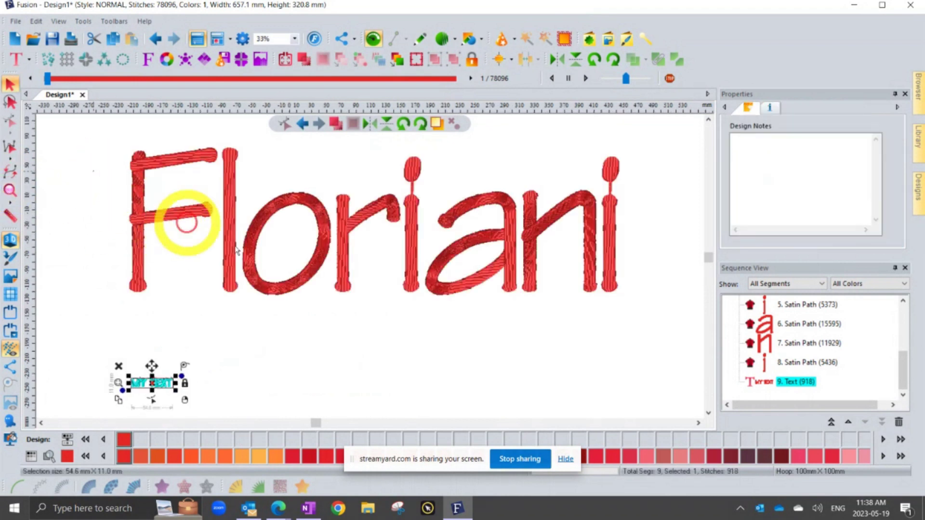